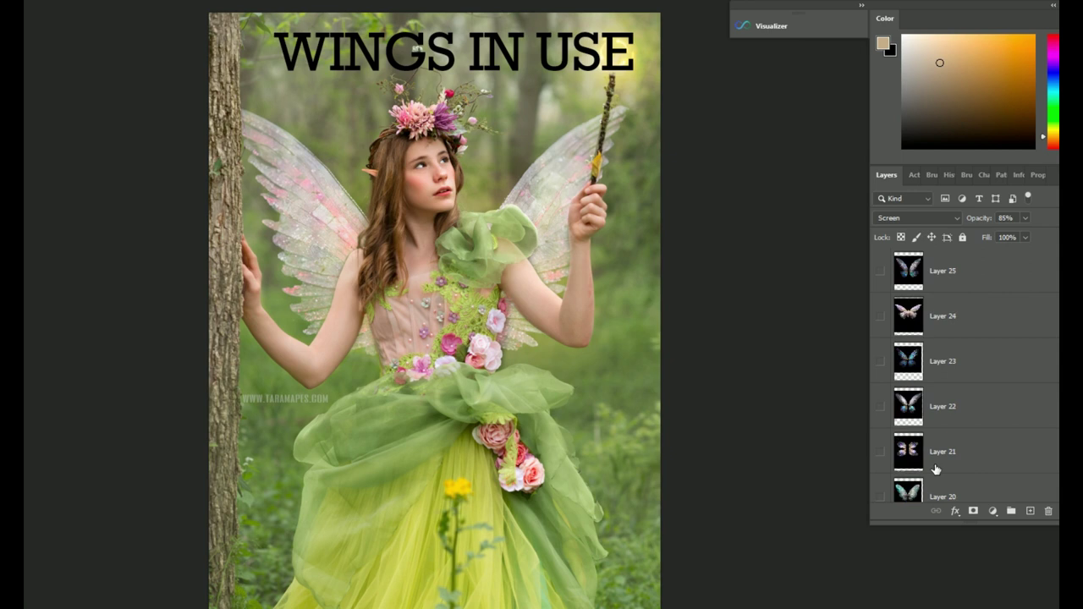
- Preview the wings on Layer 13 over the portrait and hide them again
scroll(928, 478, "down", 1)
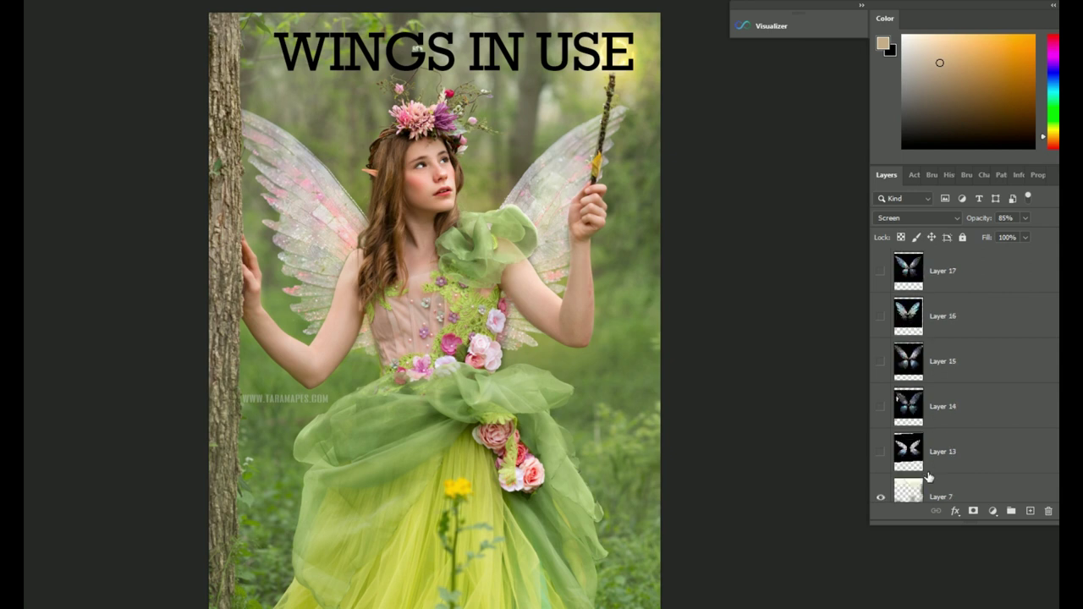
left_click(880, 452)
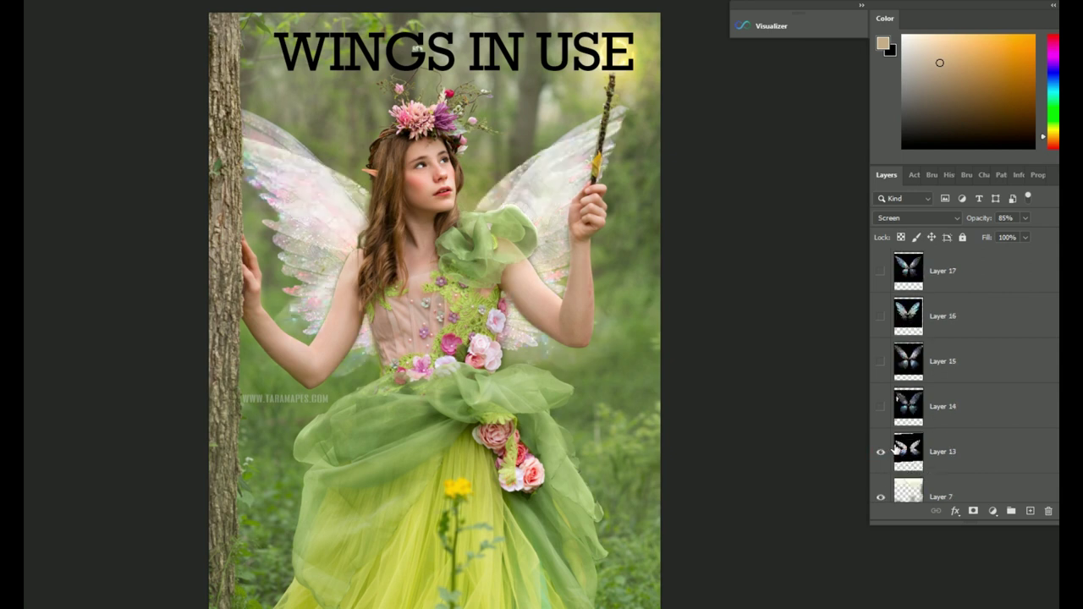
left_click(881, 451)
- Switch the pink wings on Layer 43 to Normal blending and back to Screen, and lower the layer's opacity to 71%
scroll(923, 440, "up", 8)
scroll(922, 440, "up", 8)
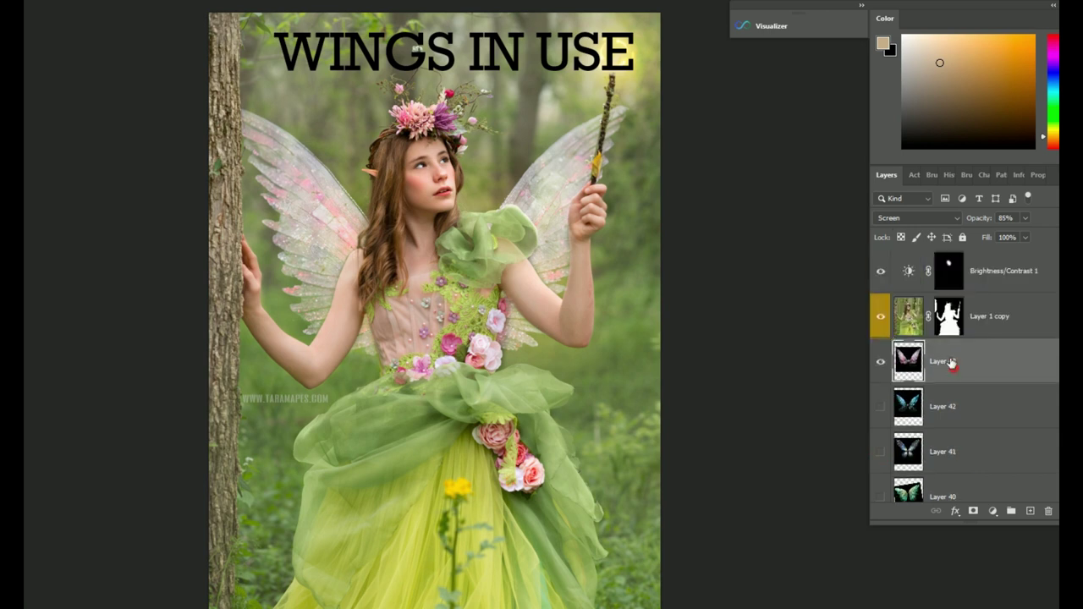
left_click(902, 218)
left_click(899, 233)
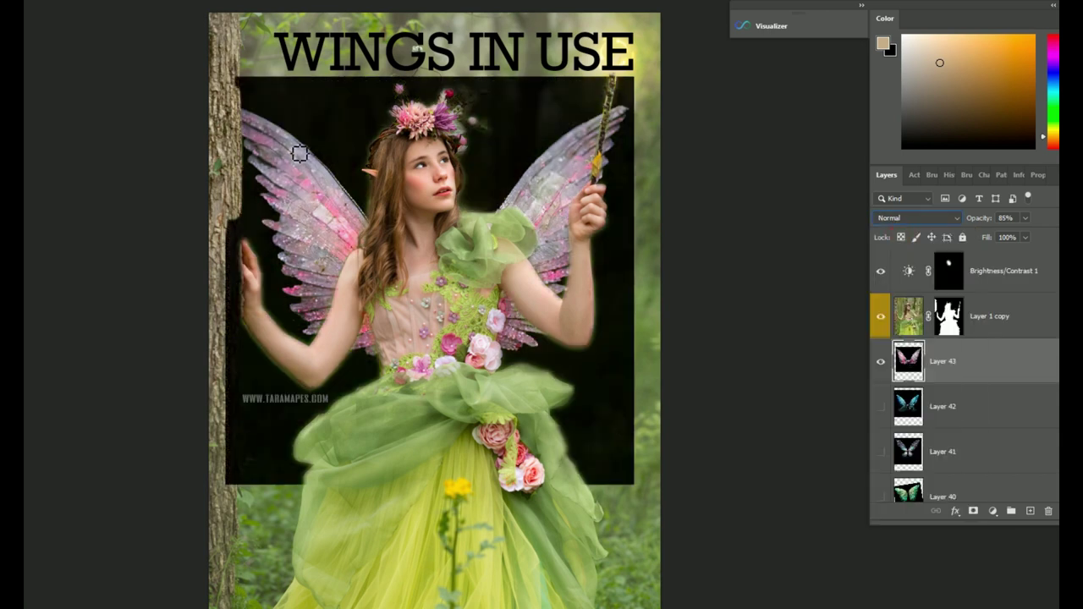
left_click(917, 218)
left_click(906, 335)
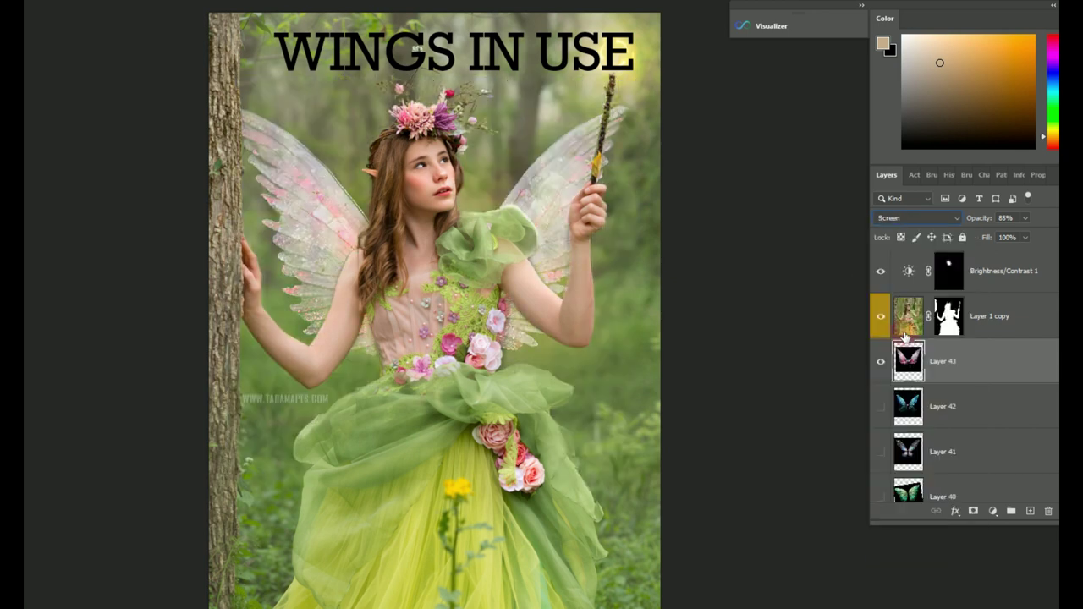
double_click(881, 362)
left_click_drag(977, 221, 1002, 218)
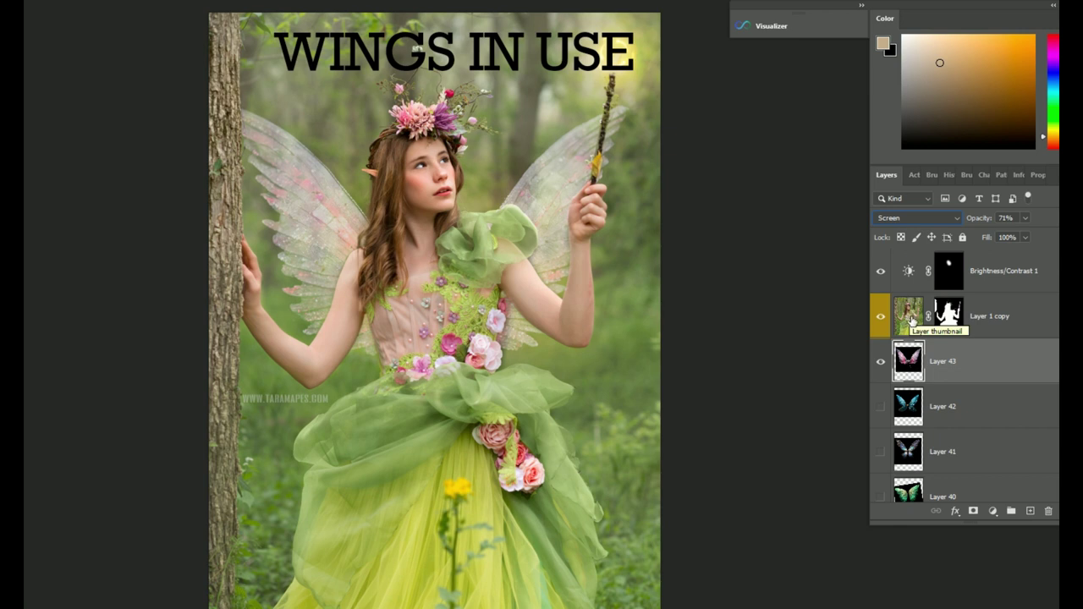
- Hide Layer 43 and preview the wings on Layers 42, 41 and 40 one at a time
left_click(880, 363)
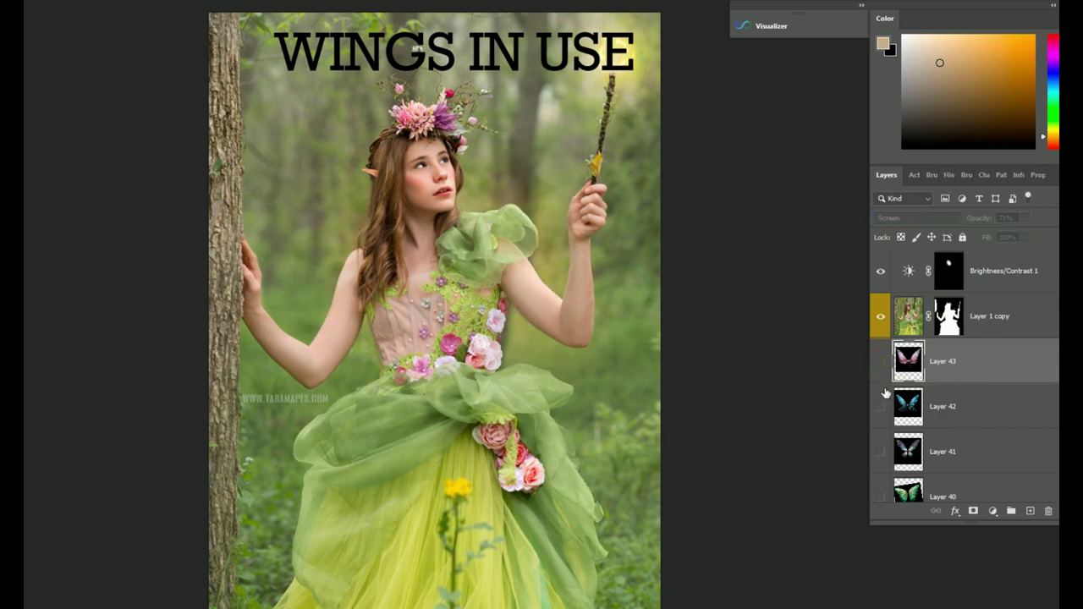
left_click(881, 406)
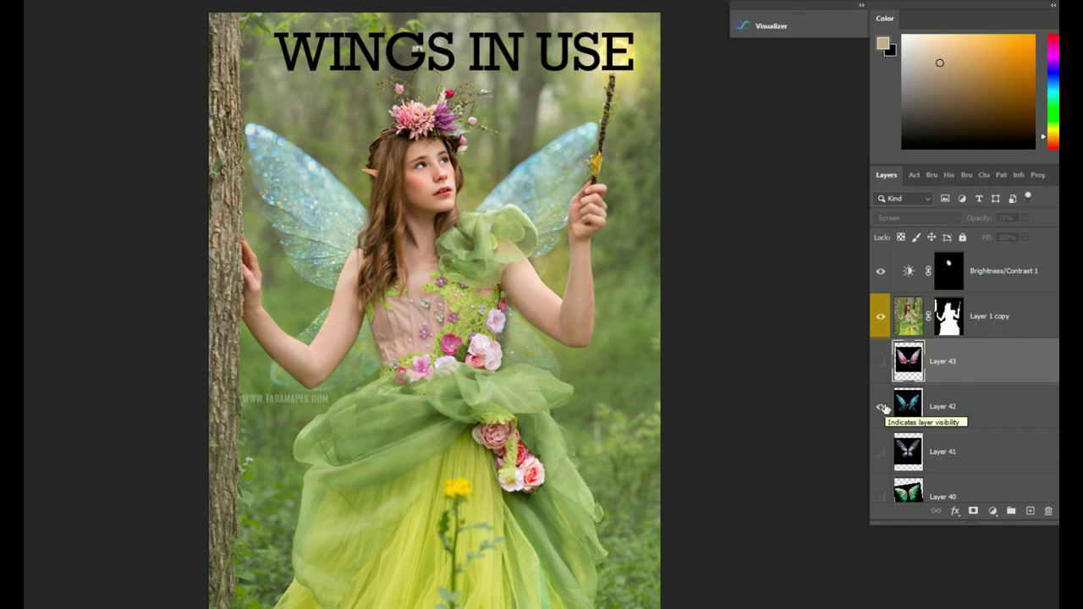
left_click(881, 407)
left_click(881, 451)
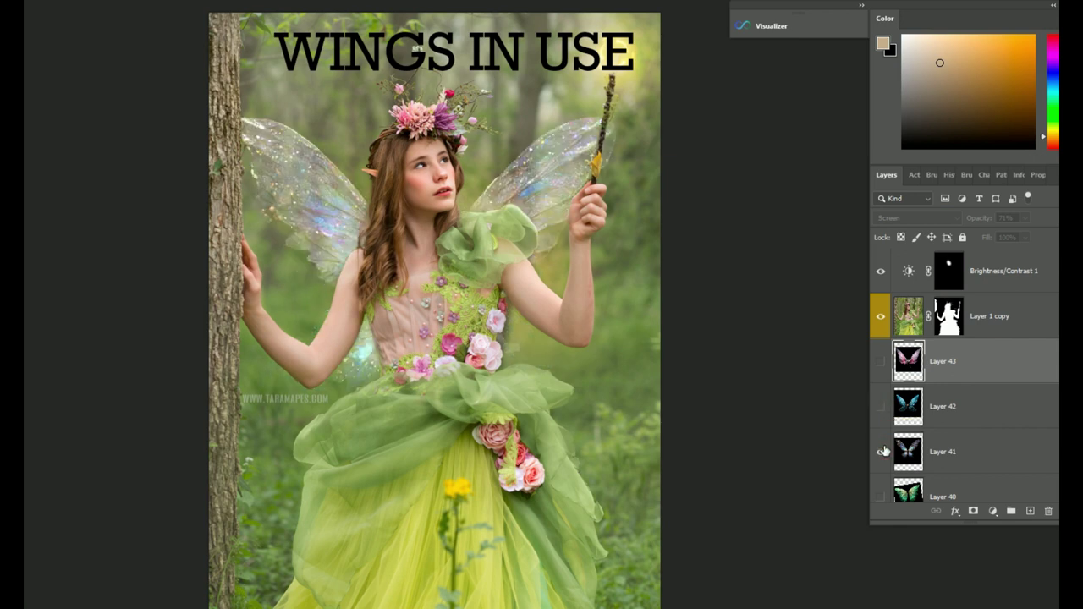
left_click(881, 451)
left_click(880, 495)
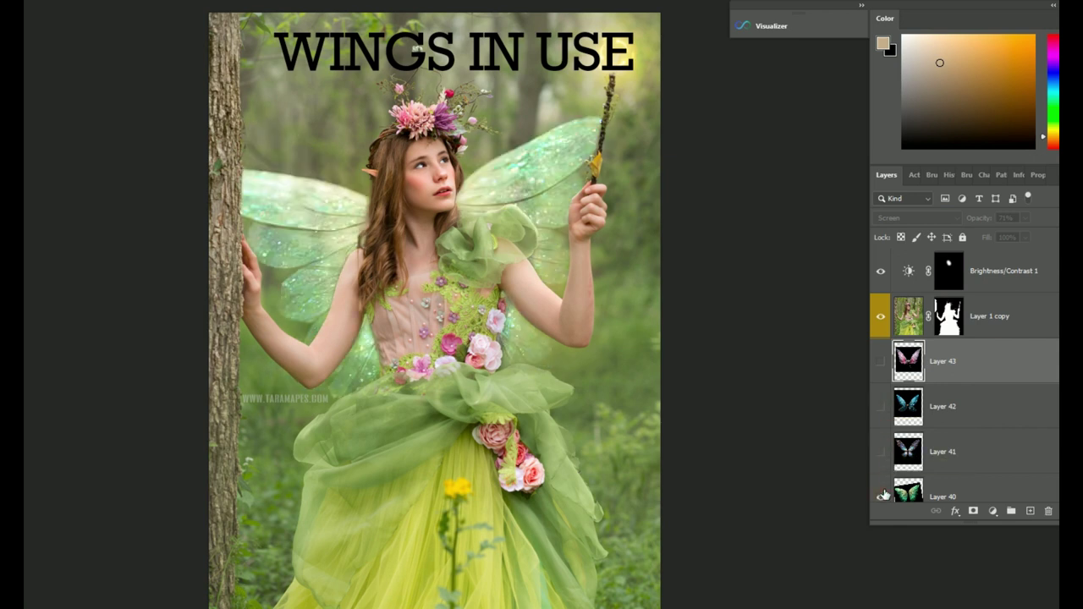
left_click(881, 495)
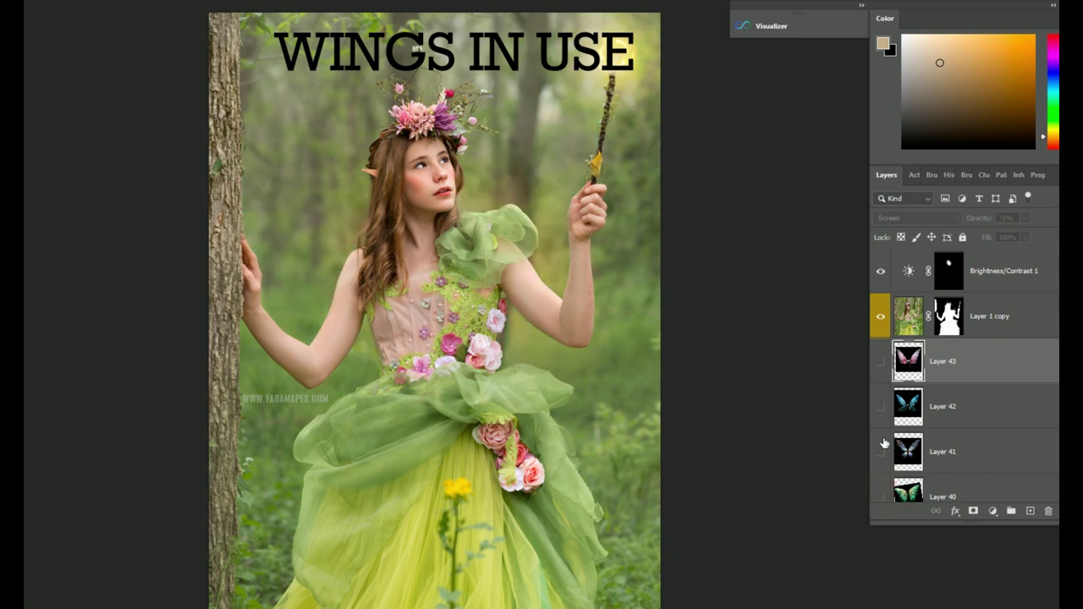
- Show the iridescent wings on Layer 41 and move them slightly up and to the right behind the girl with Free Transform
left_click(881, 450)
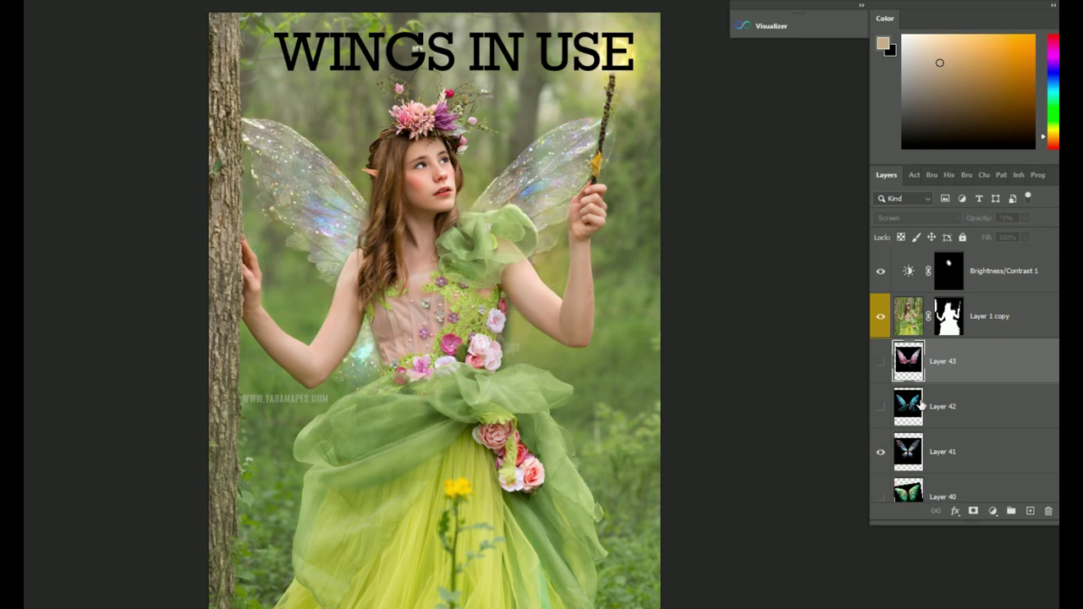
key("ctrl+plus")
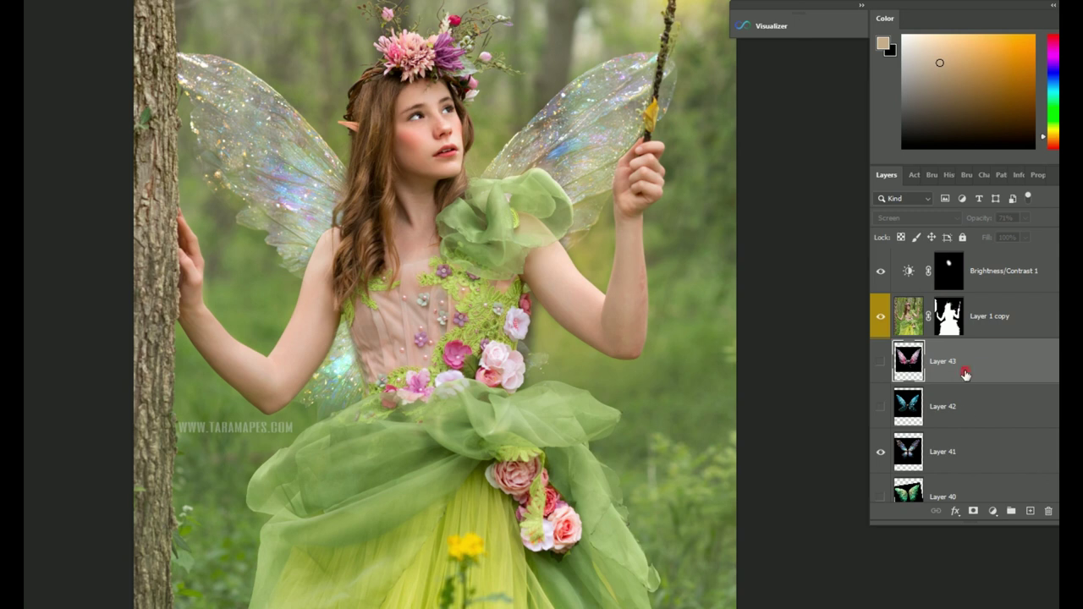
left_click(957, 455)
key("ctrl+t")
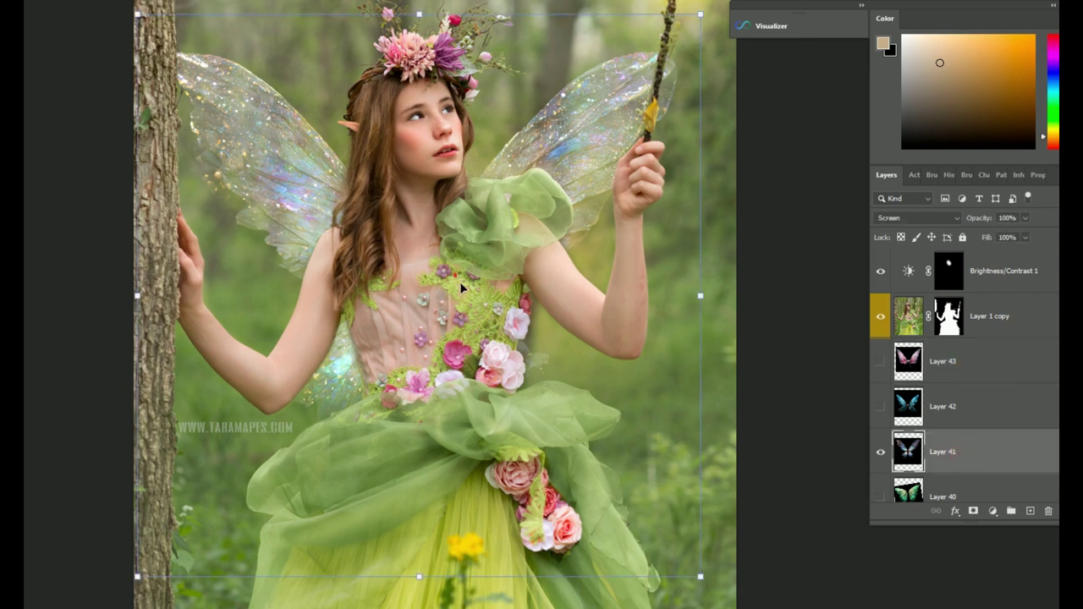
left_click_drag(465, 290, 468, 256)
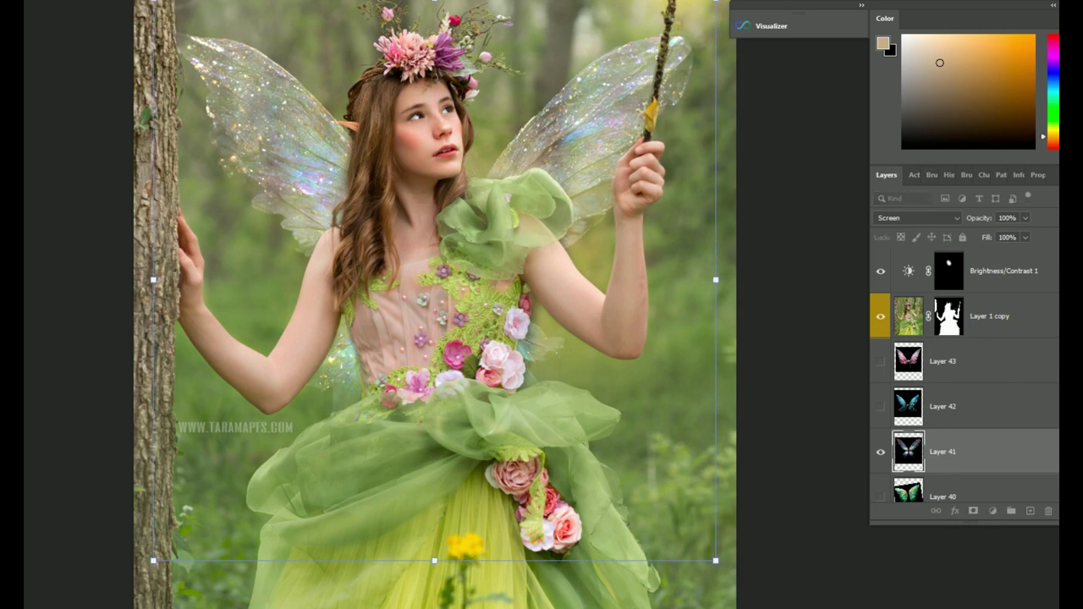
key("Return")
- Preview the blue wings on Layer 42 together with Layer 41 and on their own, and hide both layers
left_click(880, 408)
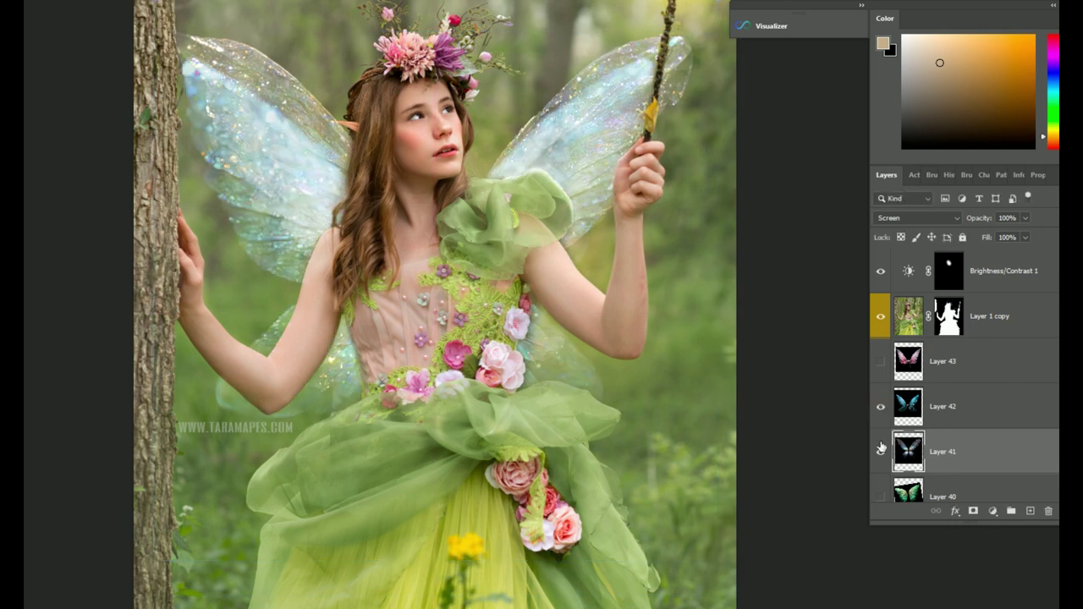
left_click(881, 450)
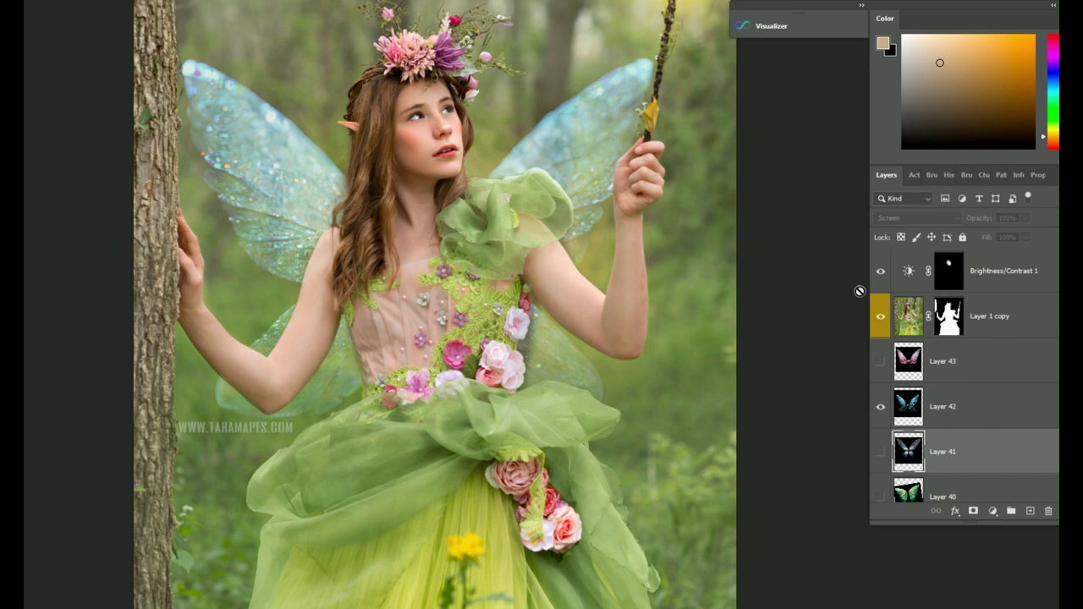
left_click(880, 406)
- Show the pink wings on Layer 43, set the layer's opacity to 88%, and hide it again
left_click(880, 362)
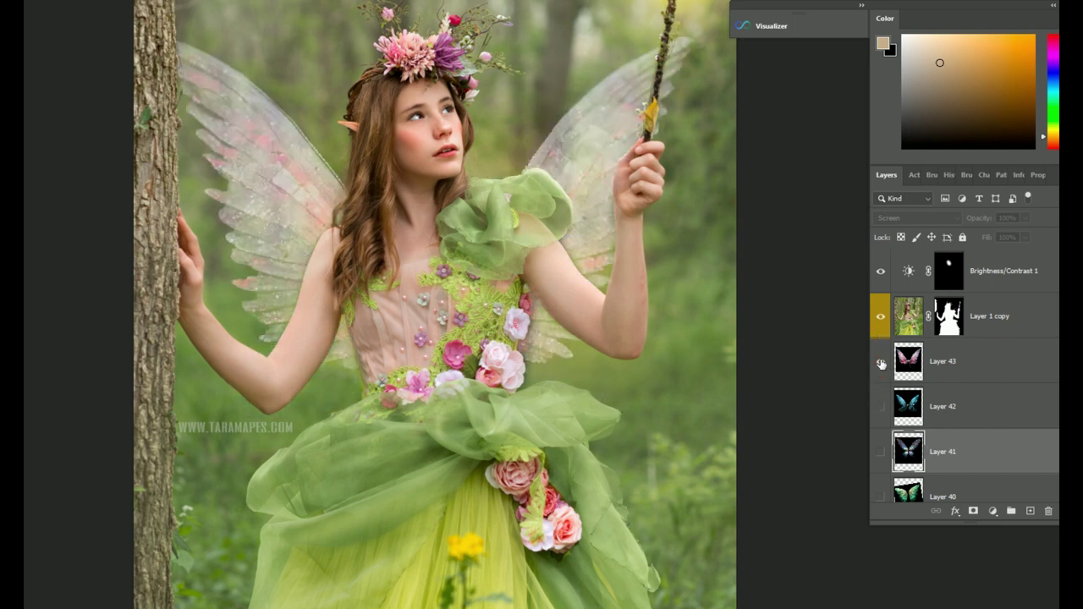
left_click(991, 358)
left_click(1003, 219)
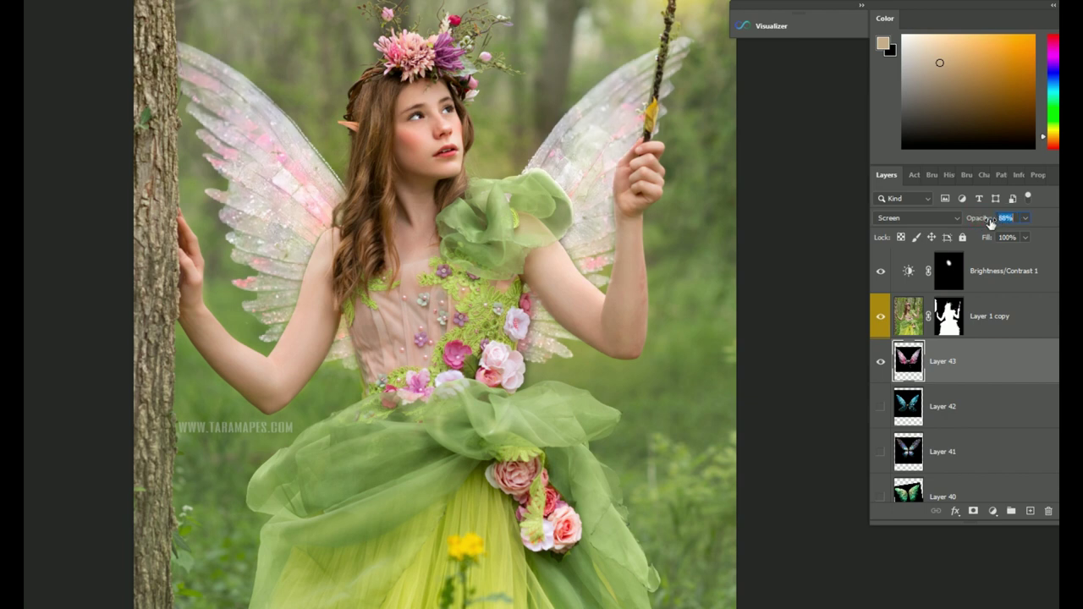
left_click(882, 362)
- Preview the wings on Layers 40, 41, 39 and 38 one at a time, hiding each after viewing
scroll(929, 423, "down", 3)
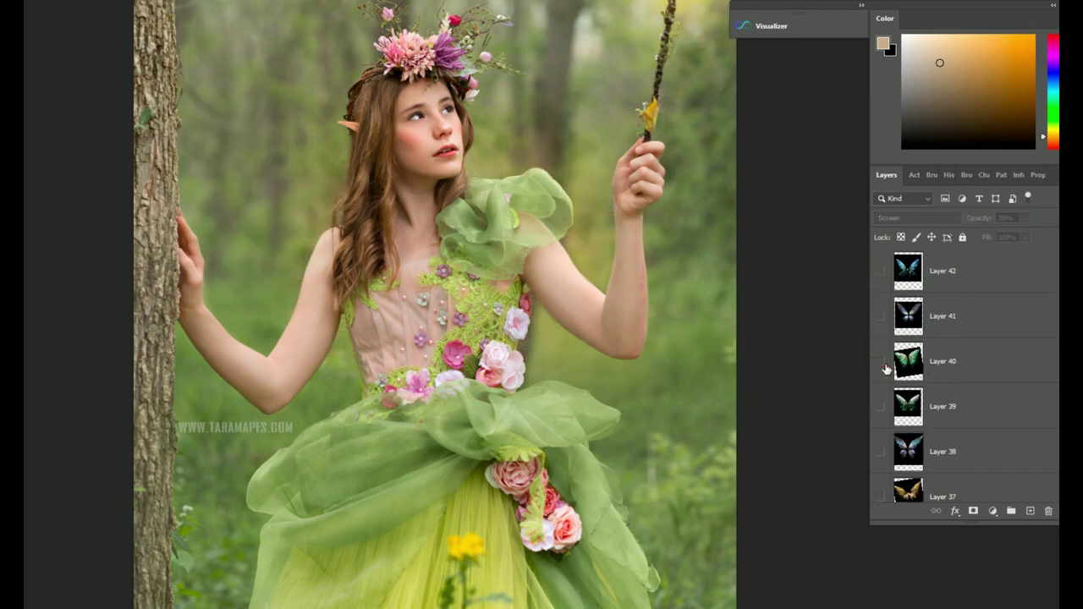
left_click(881, 363)
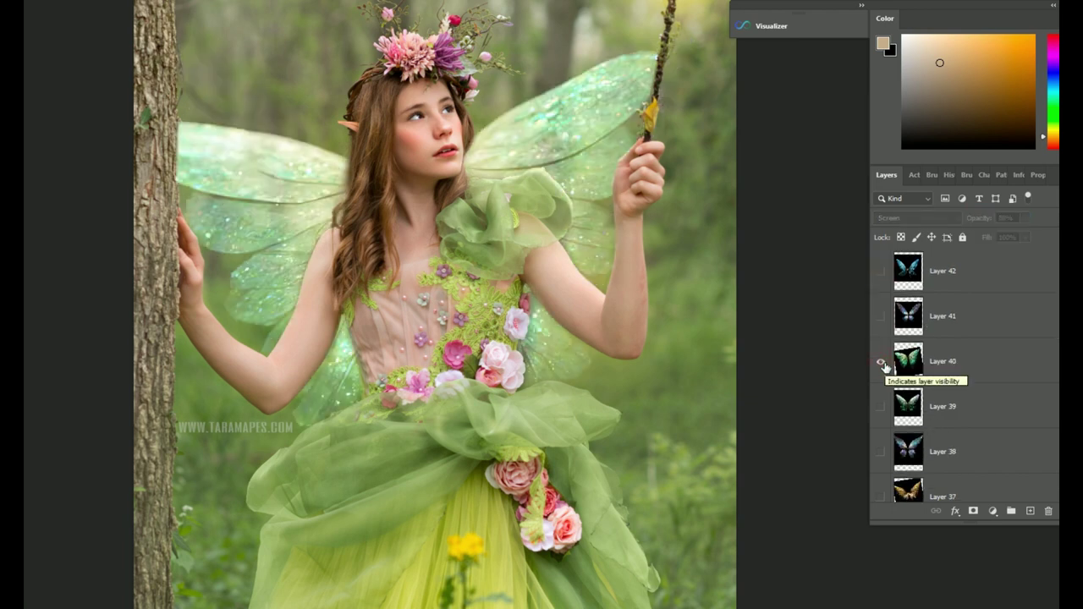
left_click(882, 363)
left_click(880, 318)
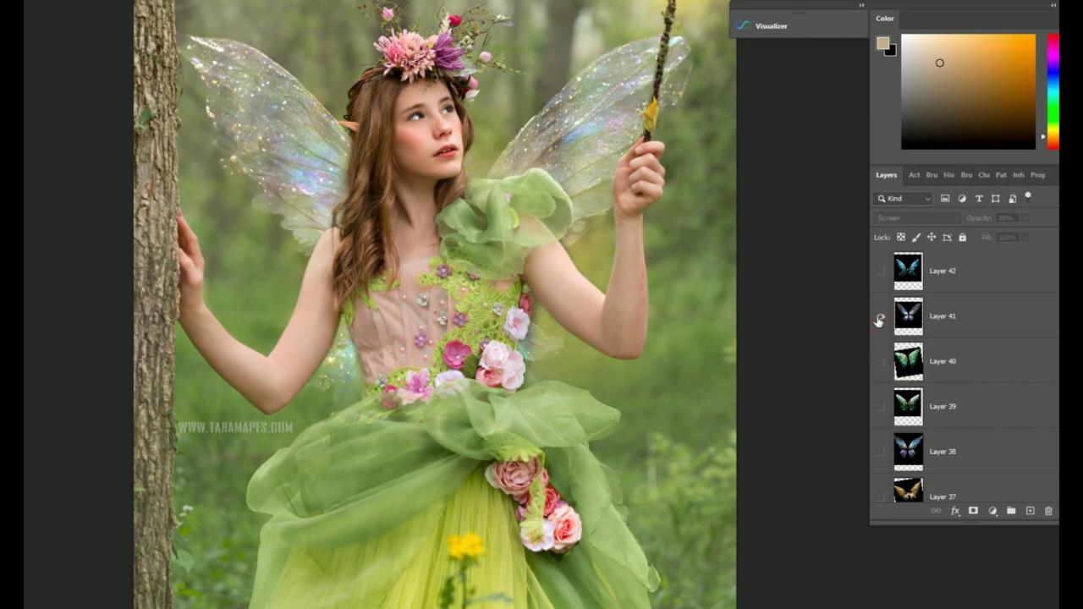
left_click(880, 317)
left_click(880, 408)
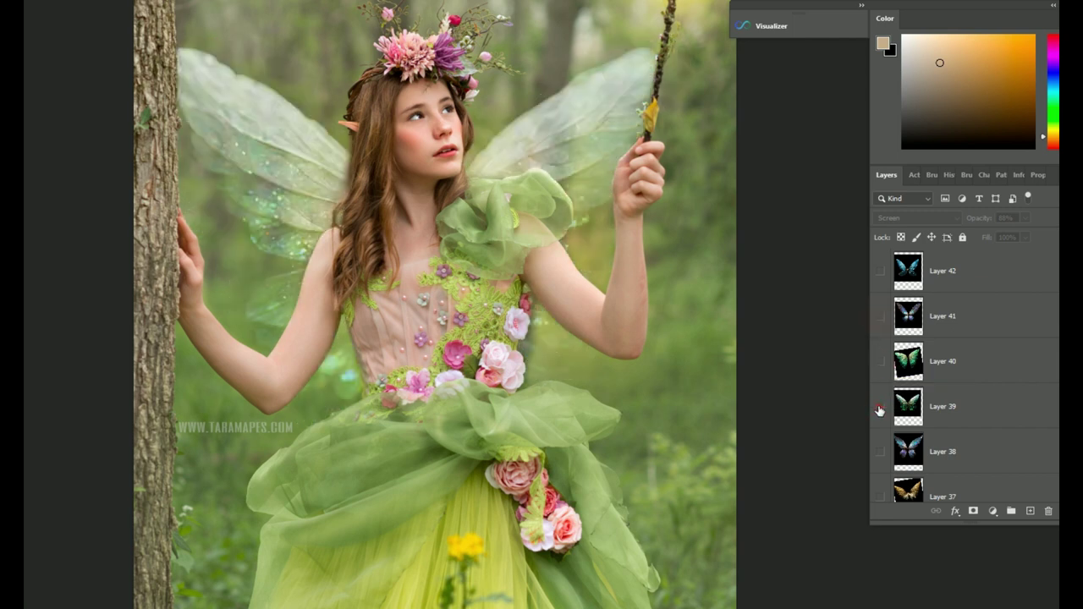
left_click(880, 409)
left_click(881, 453)
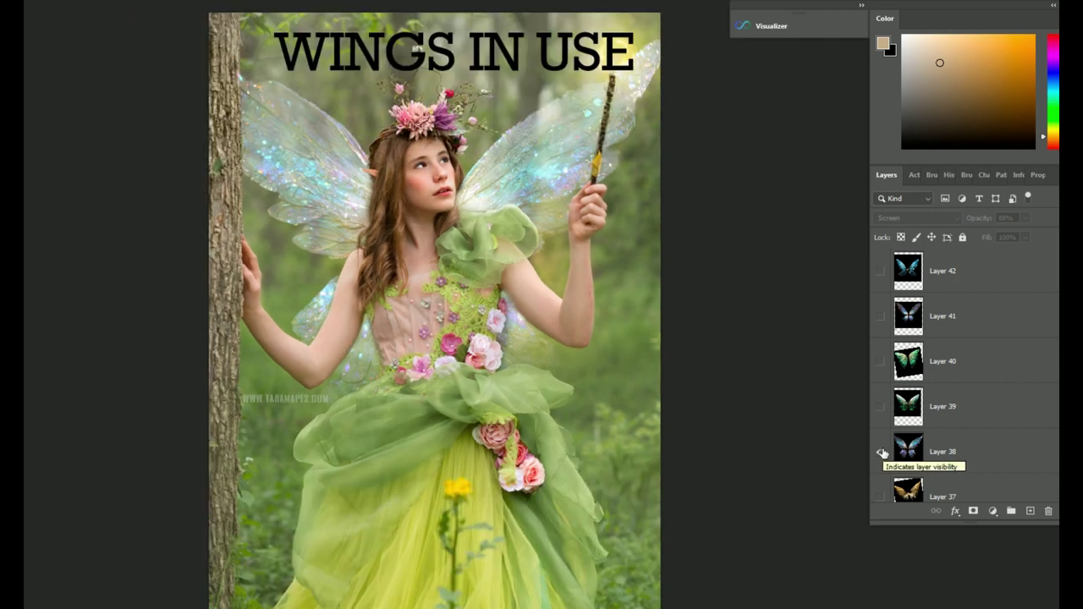
left_click(882, 454)
- Preview the gold wings on Layers 37, 36 and 35 in turn, hiding each after viewing
scroll(885, 454, "down", 1)
left_click(882, 451)
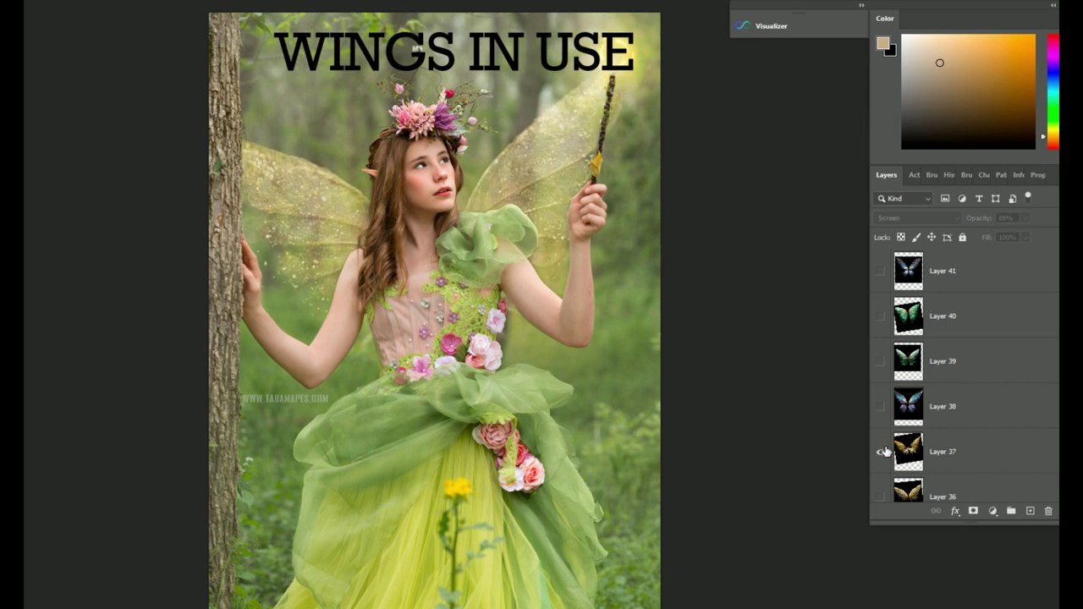
left_click(883, 452)
left_click(880, 492)
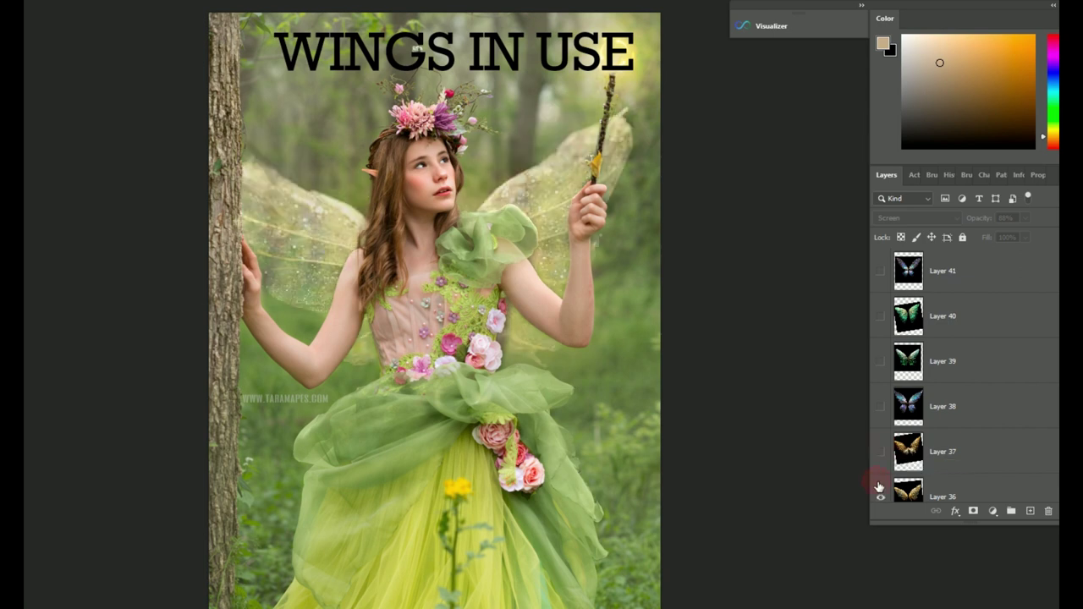
left_click(880, 495)
scroll(913, 457, "down", 2)
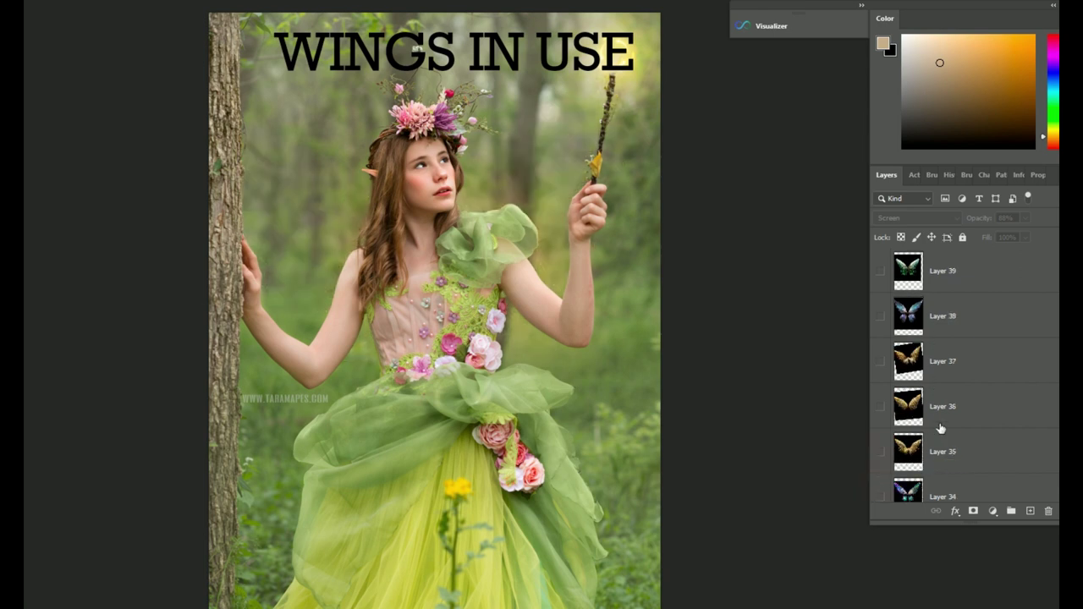
left_click(880, 452)
left_click(880, 452)
scroll(899, 438, "down", 1)
left_click(881, 408)
left_click(881, 408)
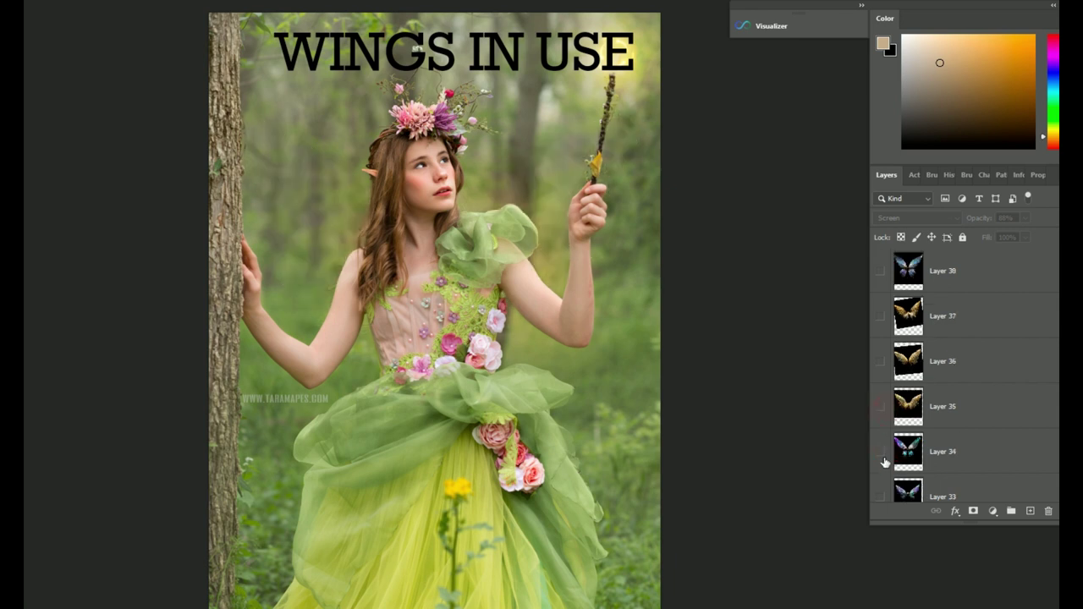
- Preview the wings on Layer 34, and replace them with the purple wings on Layer 33
left_click(881, 454)
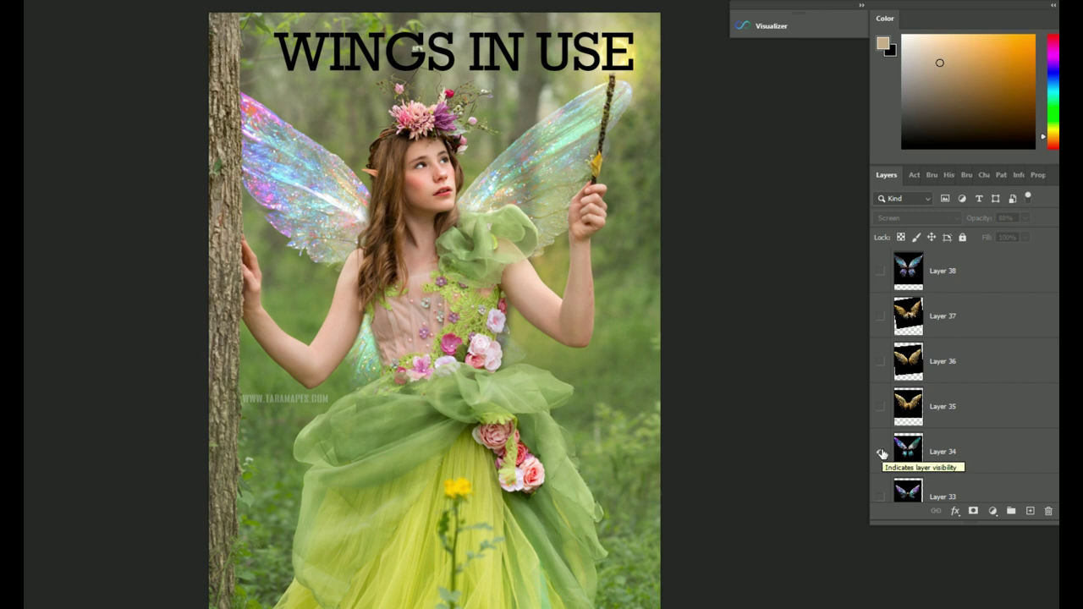
left_click(881, 454)
left_click(881, 453)
scroll(881, 454, "down", 1)
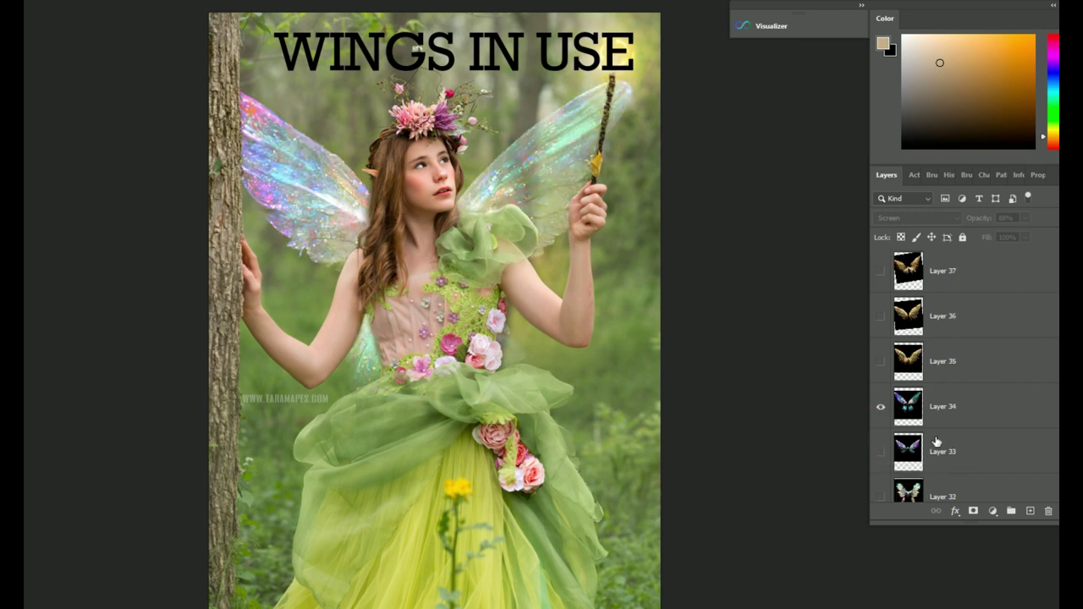
left_click(881, 452)
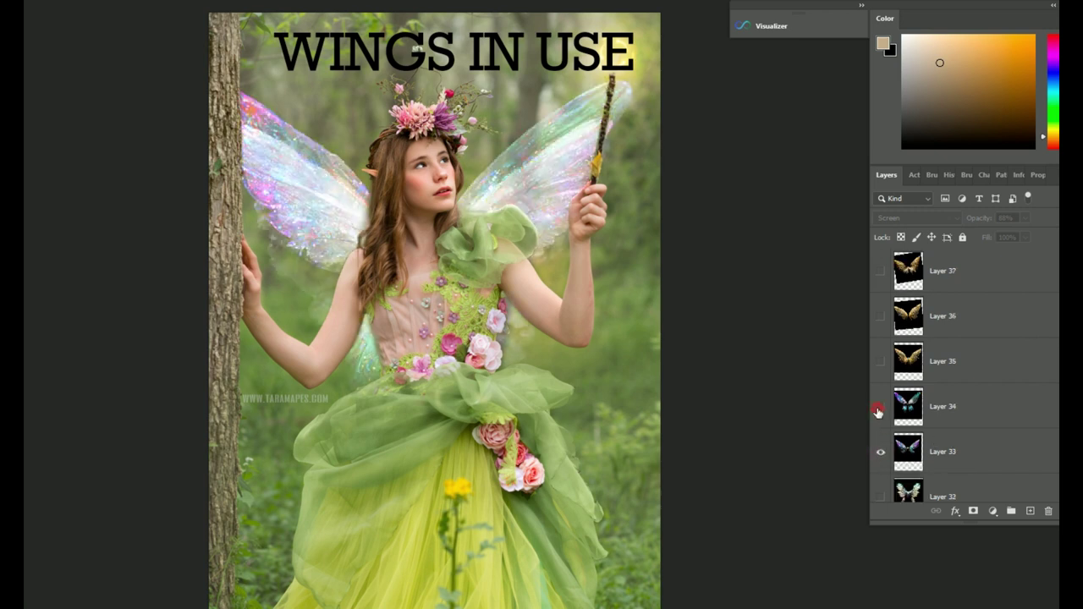
left_click(881, 408)
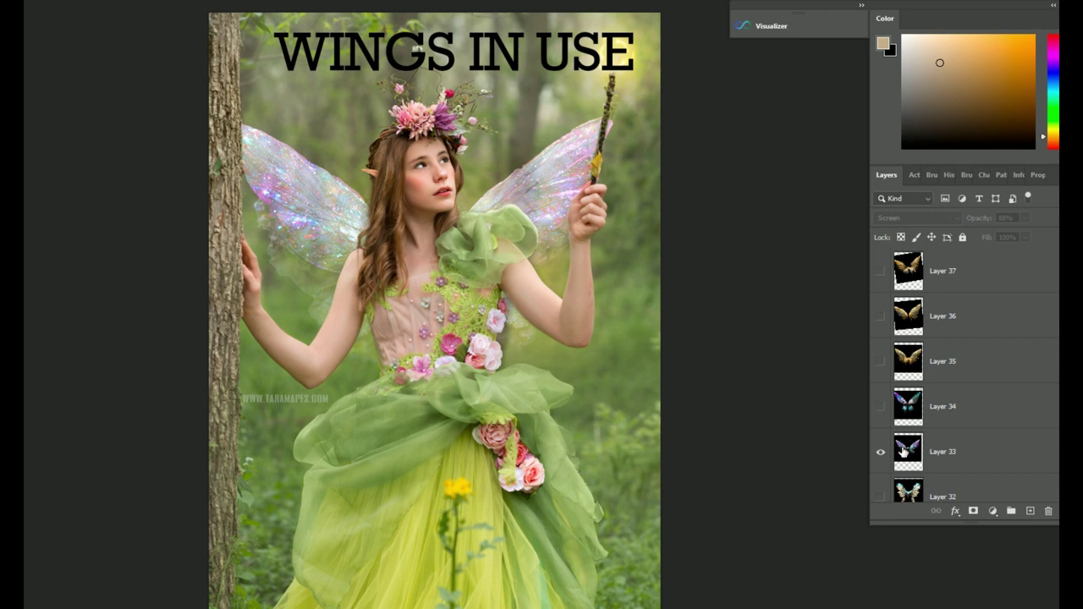
- Add a layer mask to Layer 33, paint out the left wing in black, and duplicate the masked layer
left_click(902, 453)
left_click(973, 511)
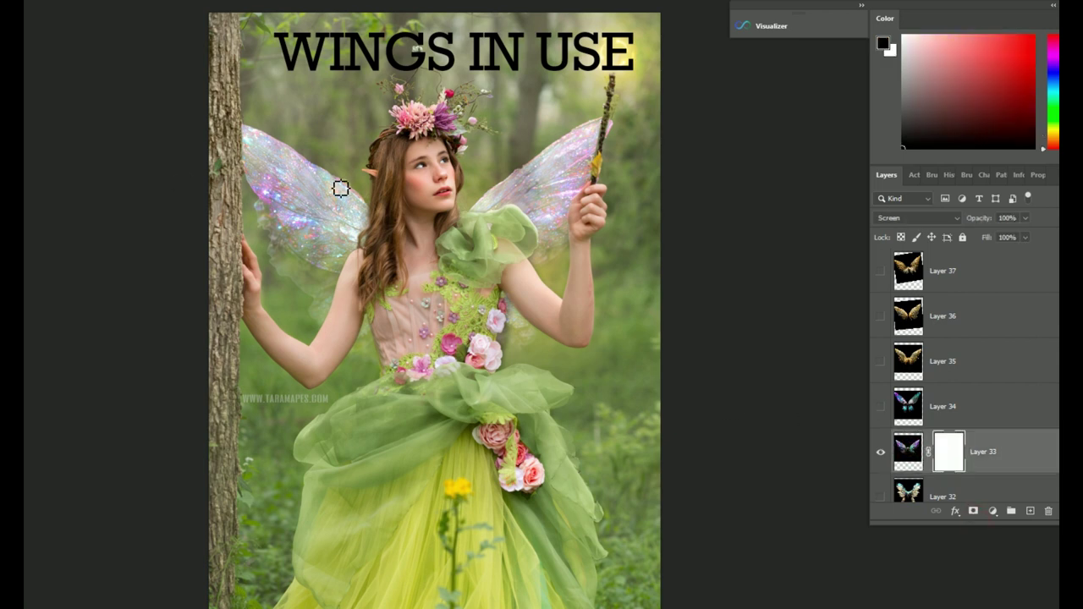
mouse_move(368, 408)
left_mouse_down()
mouse_move(258, 161)
mouse_move(252, 224)
left_mouse_up()
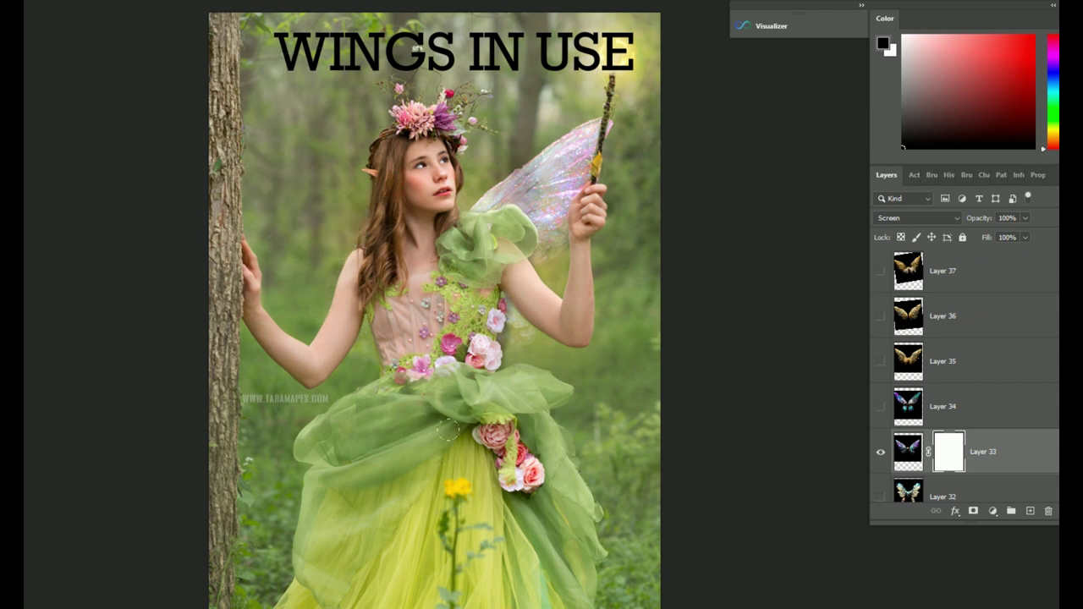
key("ctrl+j")
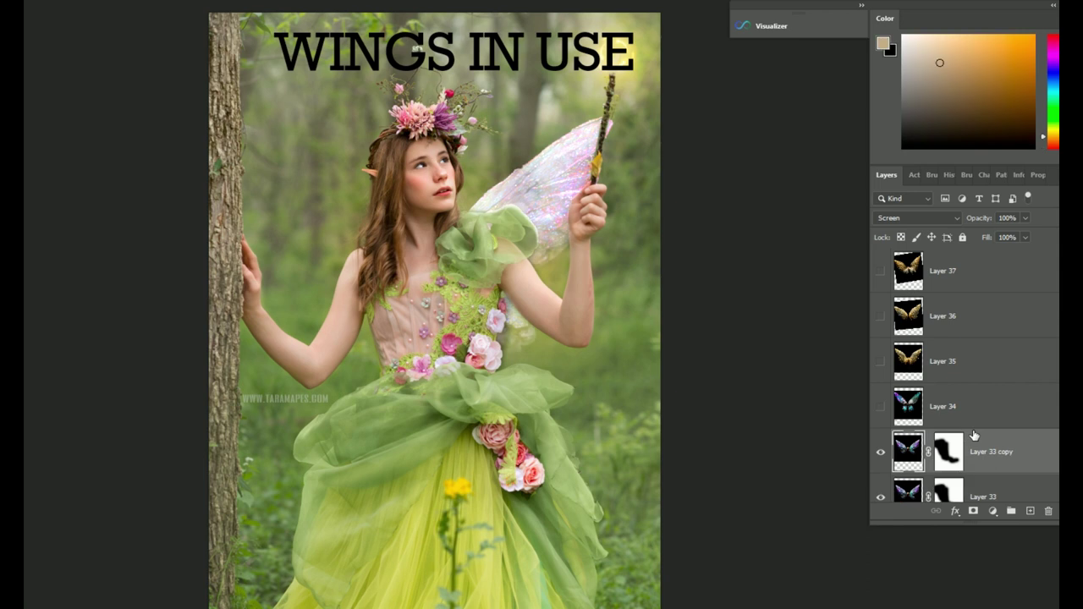
- Rotate and reposition the duplicated wing on Layer 33 copy with Free Transform, angling it upward above the original right wing
key("ctrl+t")
left_click_drag(182, 239, 189, 360)
key("Return")
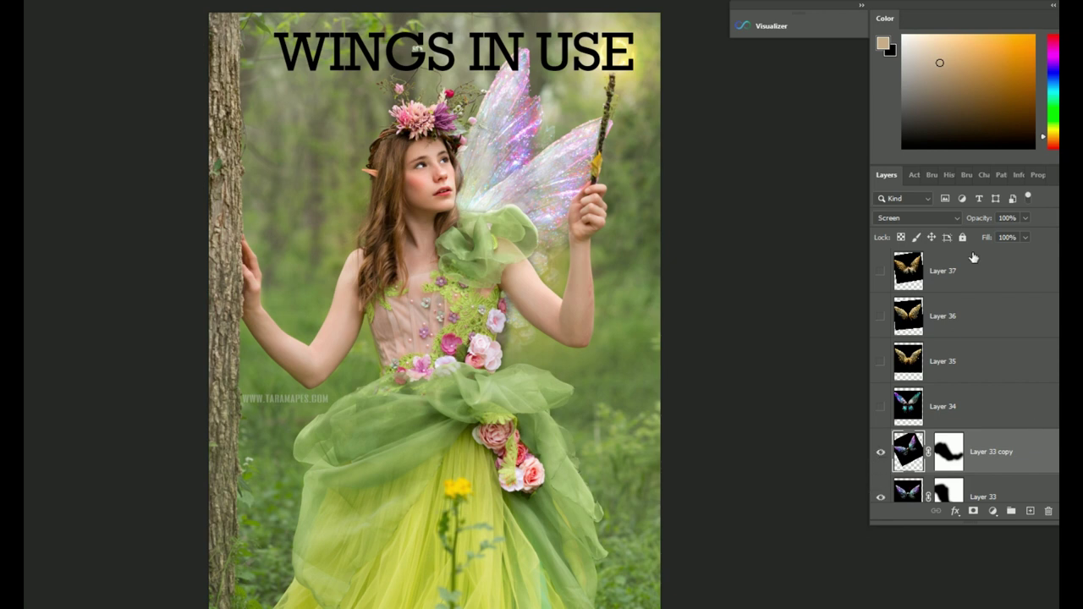
- Revert the document history to the Add Layer Mask state, discarding the mask painting, the layer copy and the transform
left_click(949, 175)
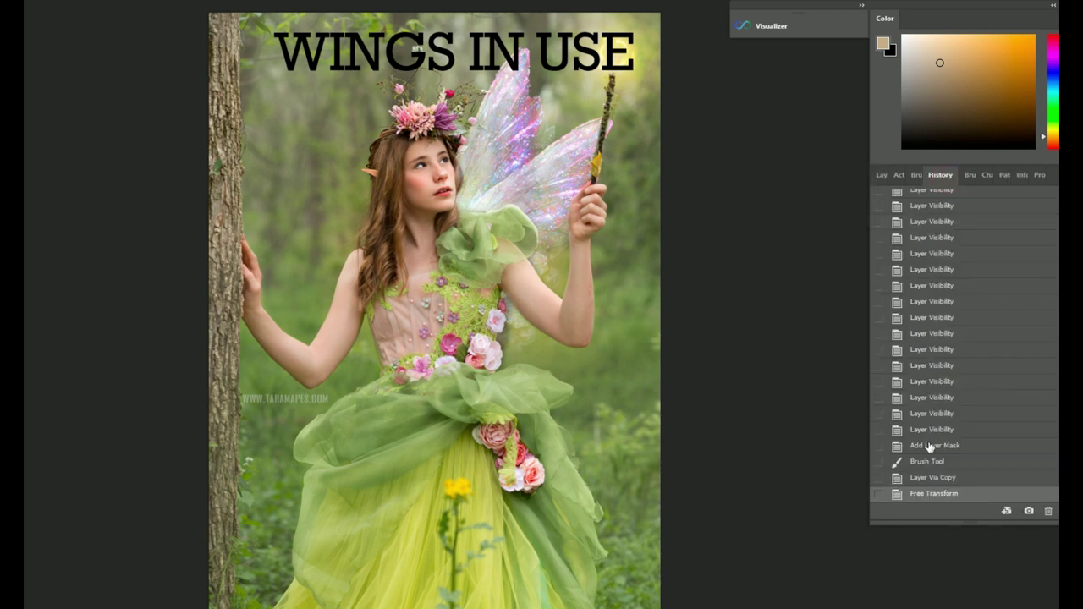
left_click(929, 446)
left_click(880, 175)
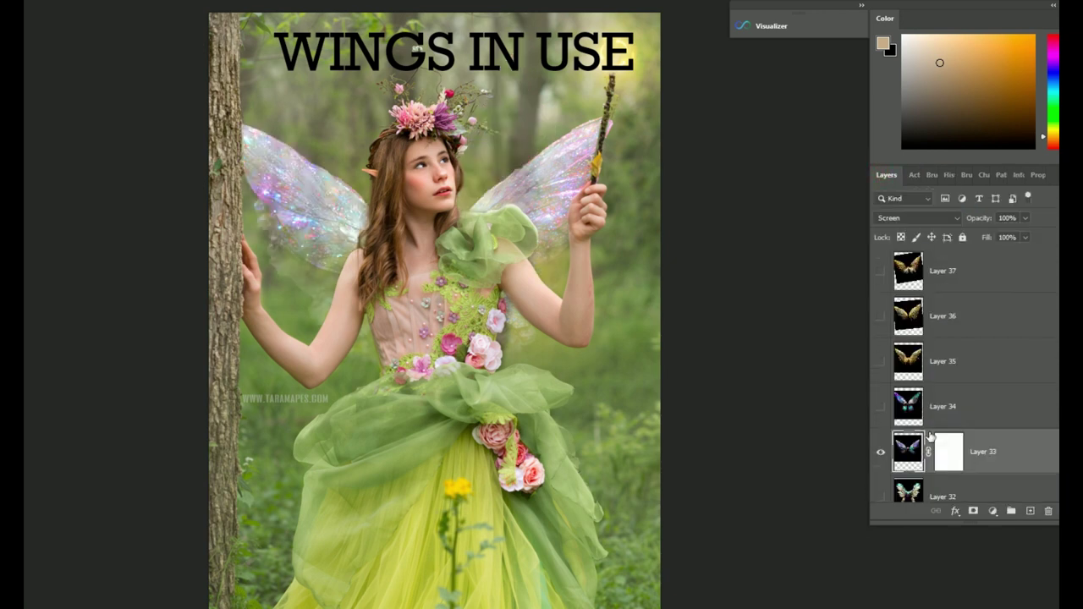
- Hide Layer 33 and preview the wings on Layers 32, 31 and 30 in turn, hiding each after viewing
left_click(881, 361)
left_click(881, 407)
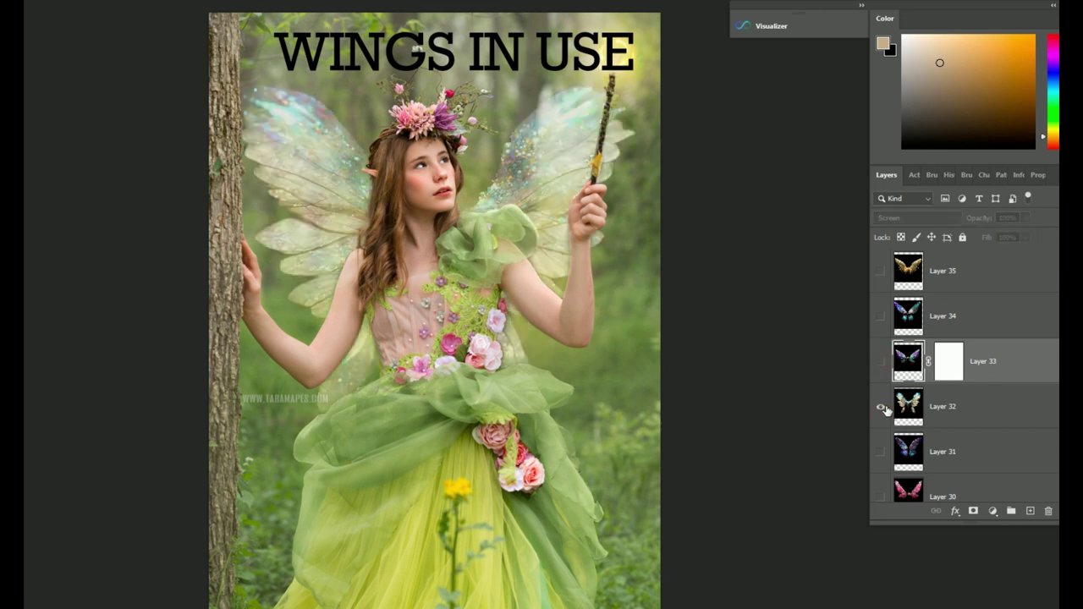
left_click(881, 407)
left_click(881, 452)
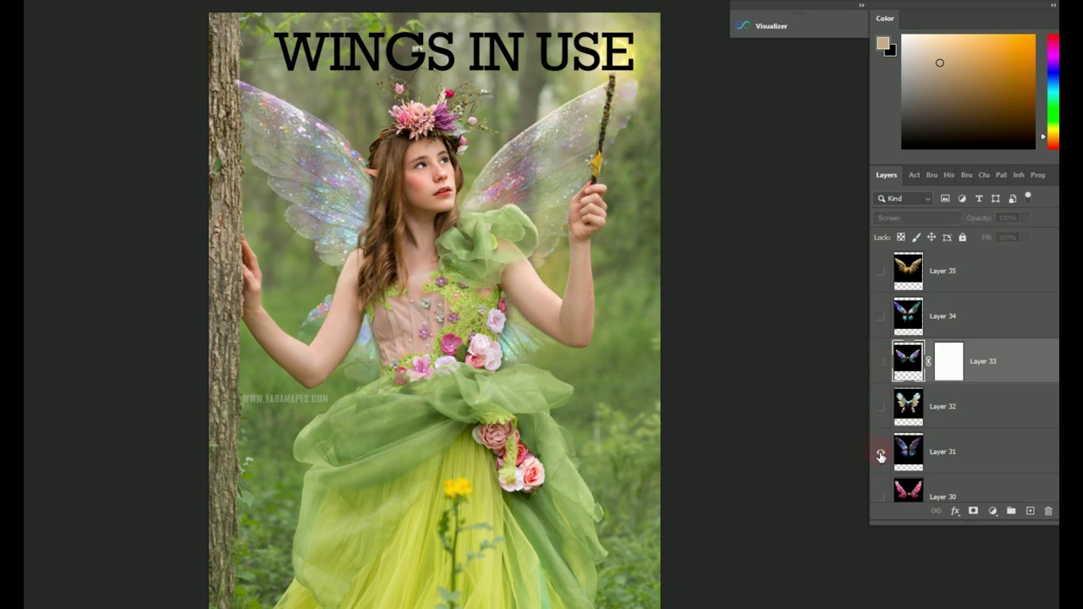
left_click(881, 452)
left_click(881, 492)
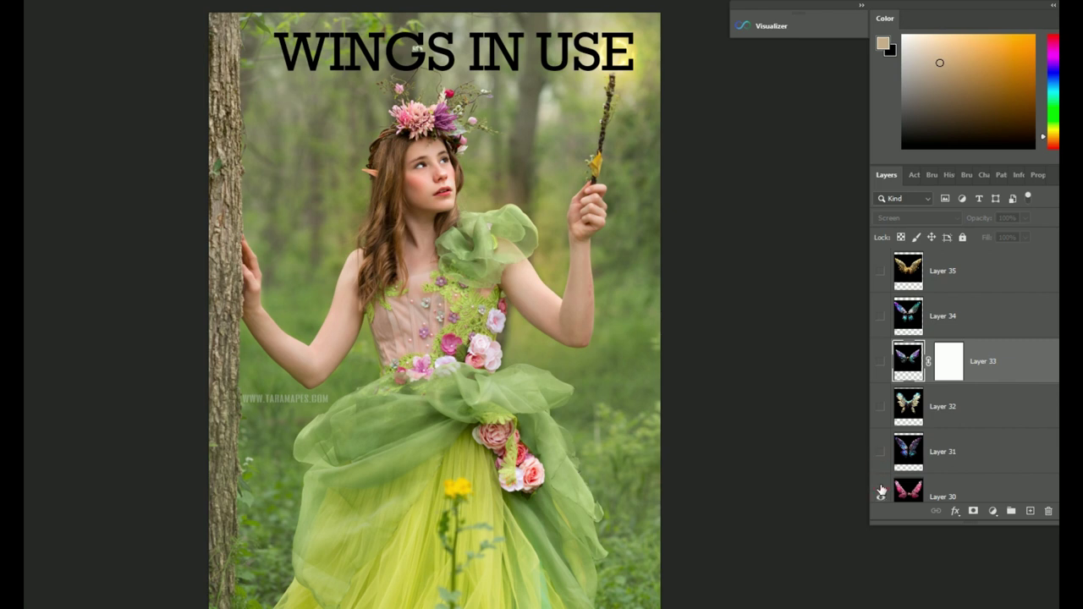
left_click(881, 492)
- Preview the wings on Layers 29, 30 and 28, and Layer 29 once more, hiding each after viewing
scroll(884, 489, "down", 2)
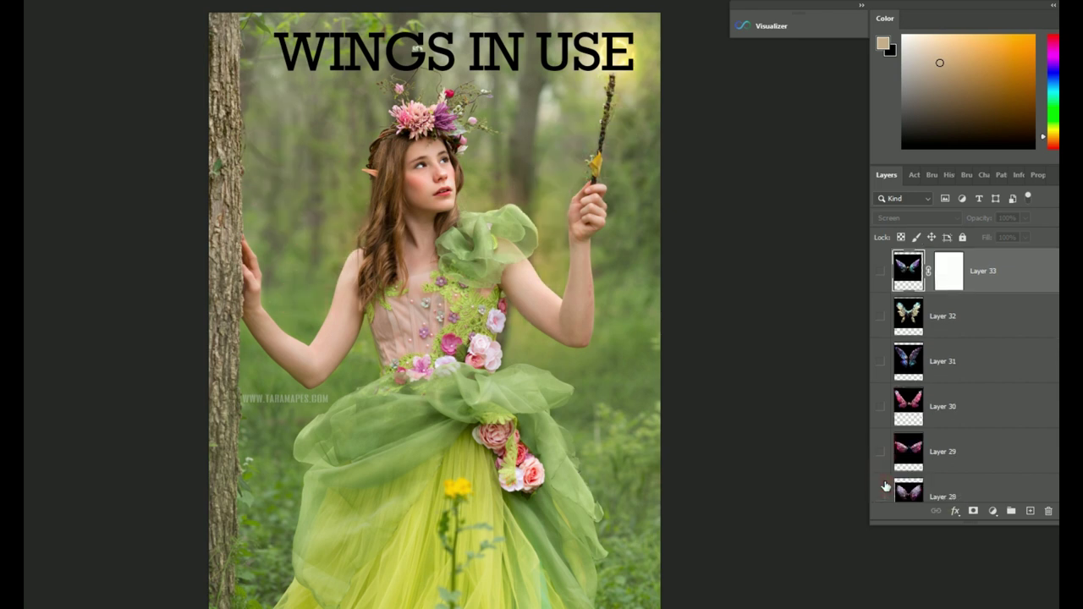
left_click(879, 452)
left_click(879, 452)
left_click(881, 407)
left_click(881, 409)
scroll(883, 407, "down", 1)
left_click(882, 453)
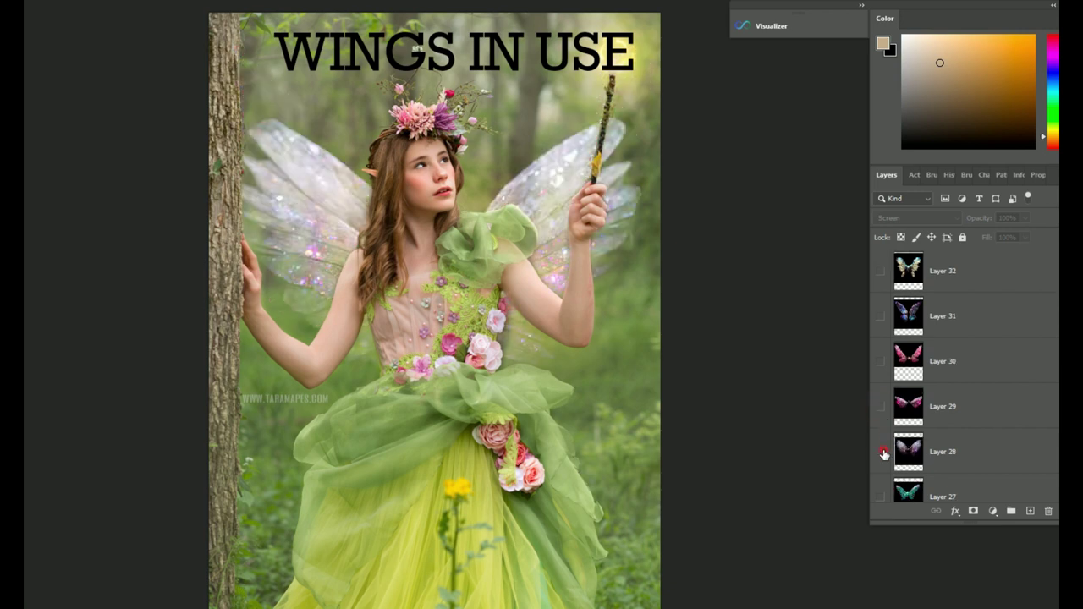
left_click(882, 453)
left_click(880, 407)
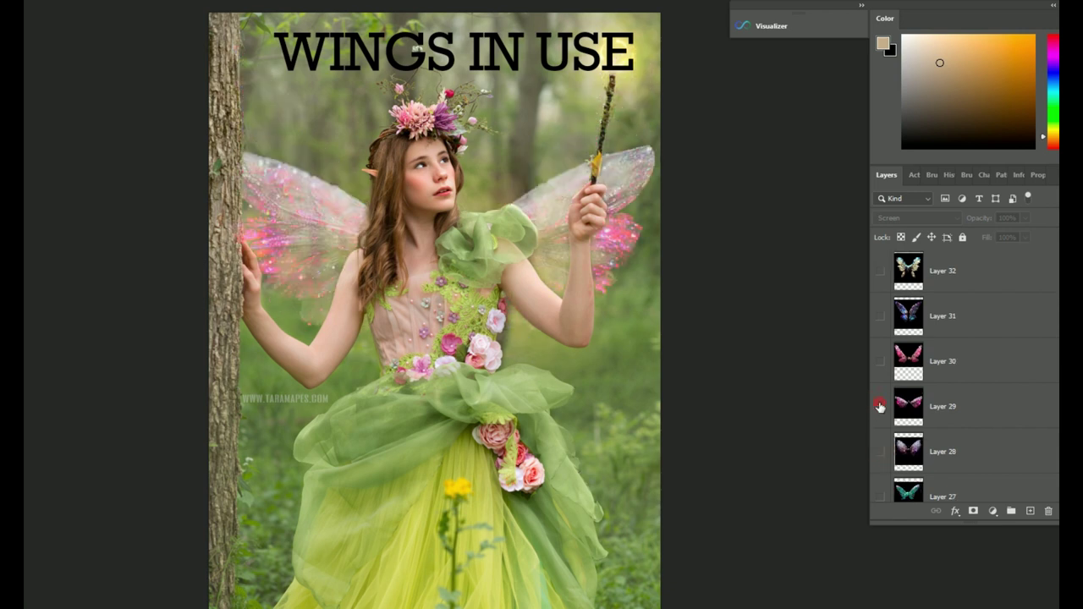
left_click(880, 407)
- Preview the wings on Layers 27, 26 and 25 one at a time, hiding each after viewing
scroll(881, 423, "down", 1)
left_click(883, 453)
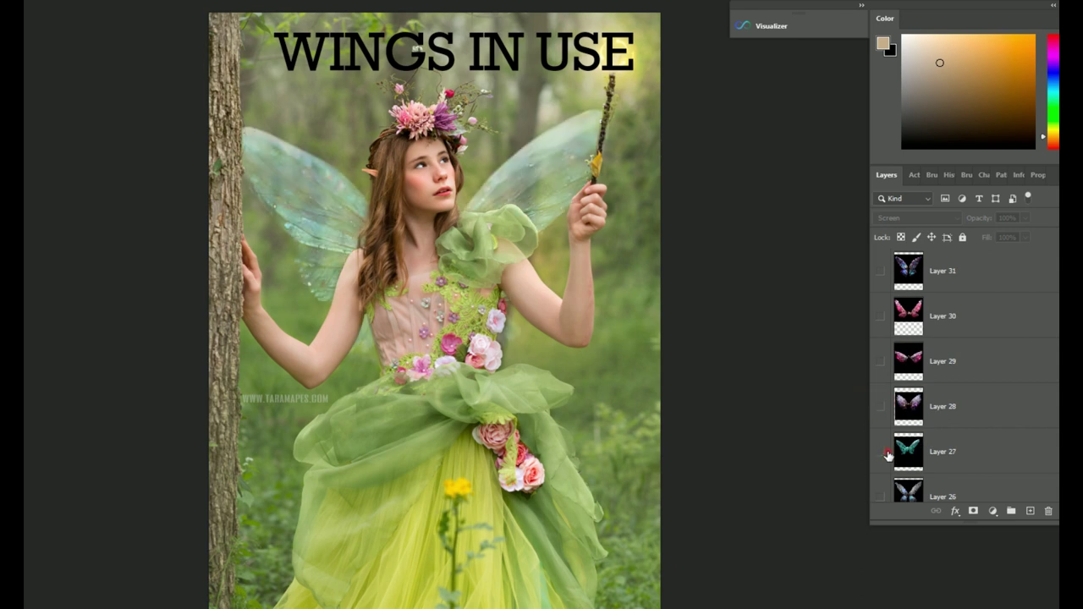
left_click(887, 455)
left_click(883, 493)
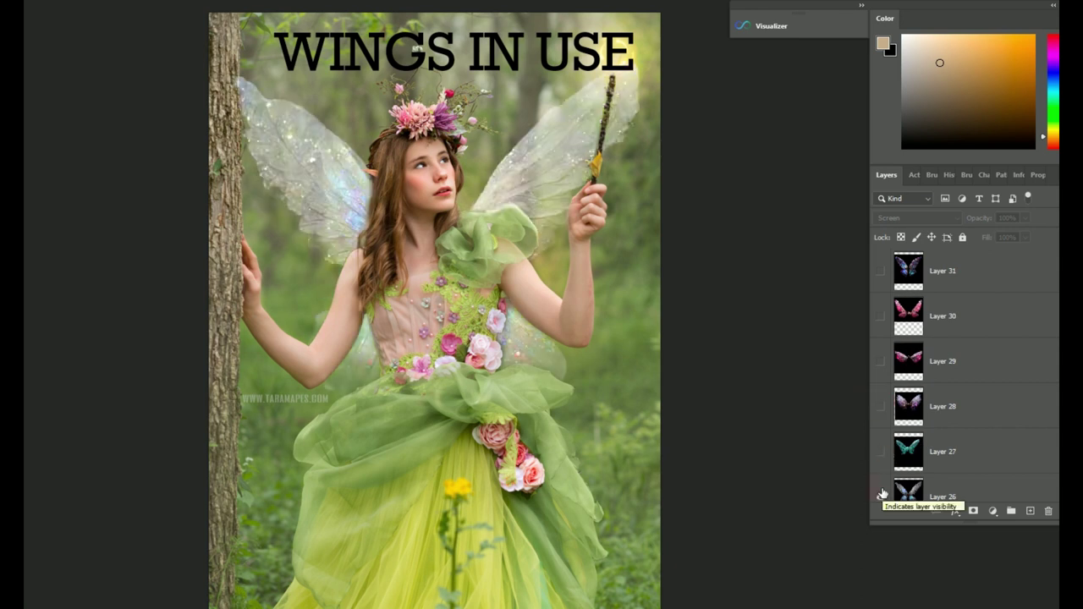
left_click(883, 493)
scroll(883, 486, "down", 2)
left_click(881, 457)
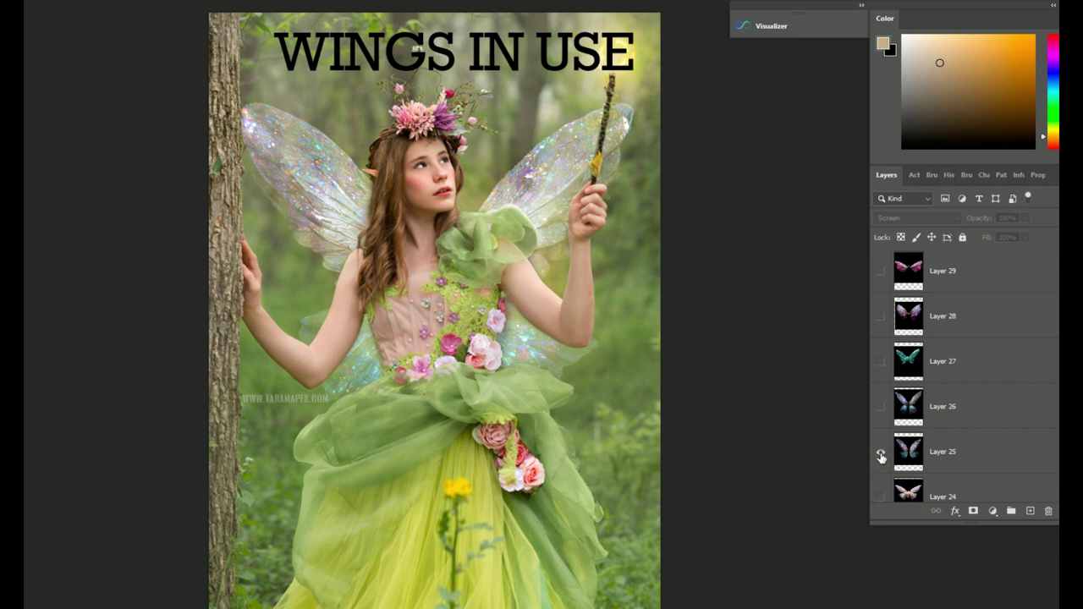
left_click(881, 456)
- Compare the wings on Layers 26, 25, 24 and 23 against the portrait, hiding each after viewing
left_click(882, 407)
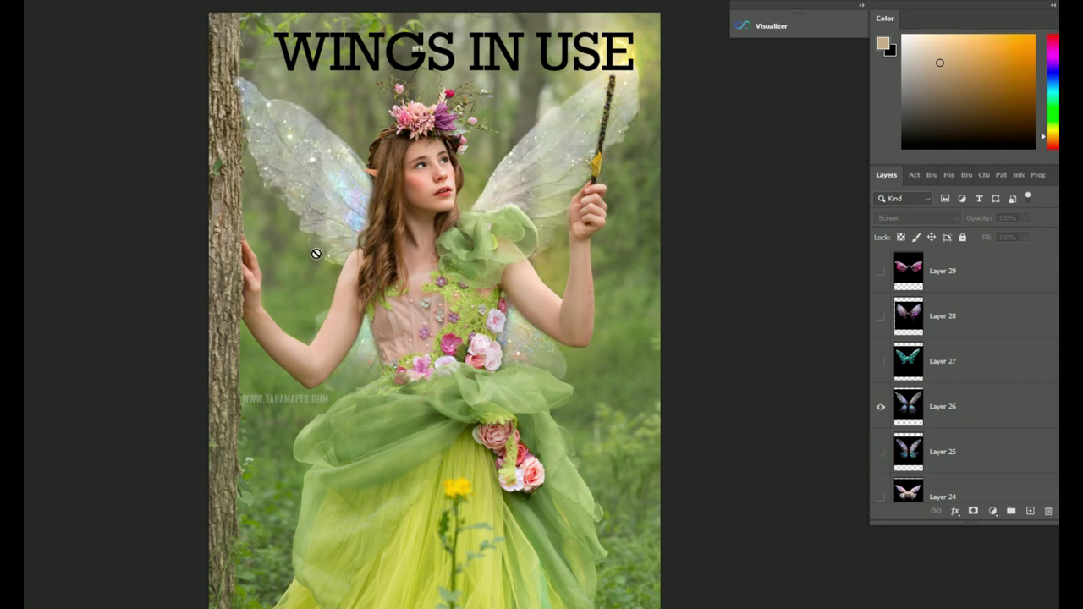
scroll(873, 420, "down", 1)
left_click(879, 362)
left_click(880, 407)
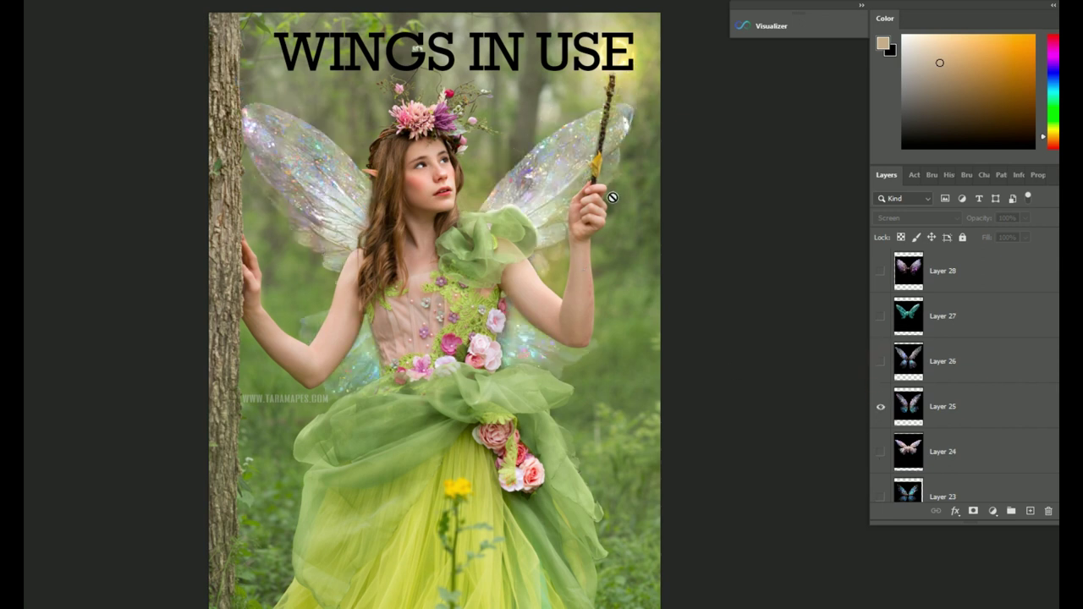
left_click(880, 407)
left_click(880, 452)
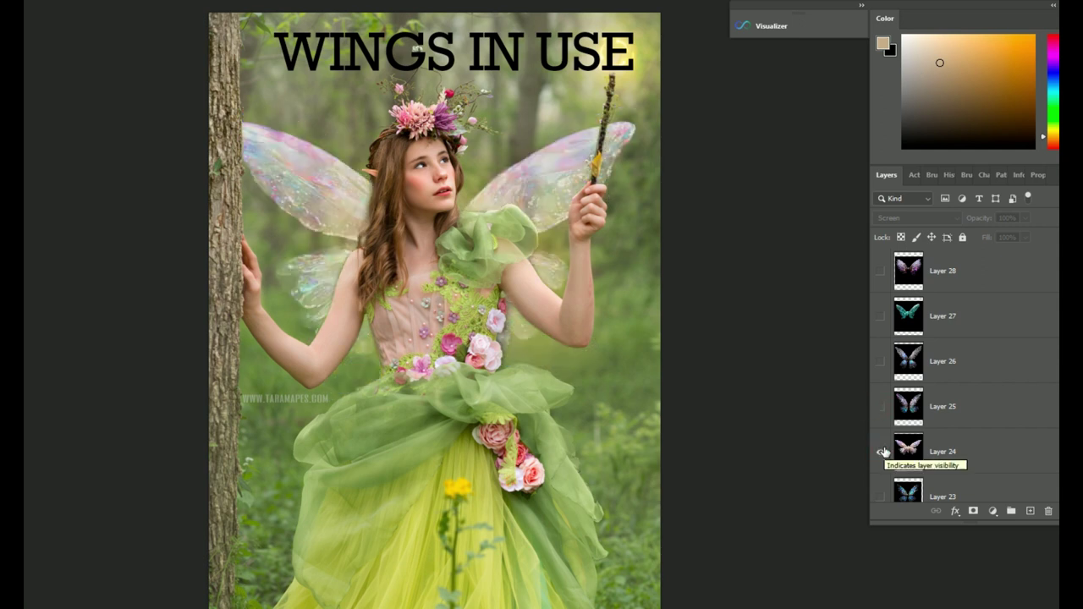
left_click(880, 452)
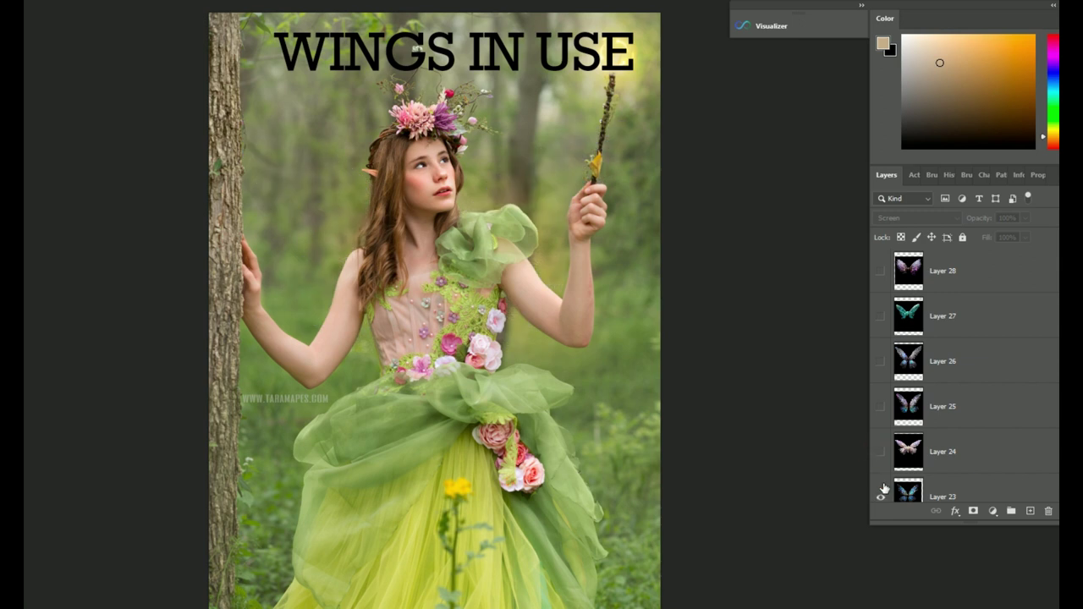
left_click(880, 496)
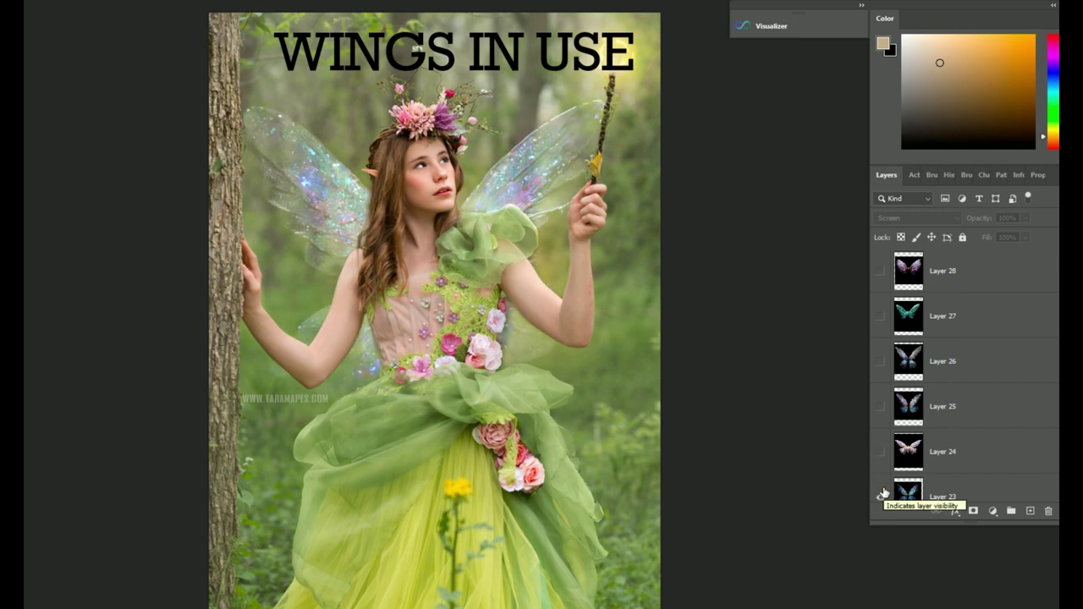
left_click(880, 495)
- Preview the wings on Layer 22 and again on Layer 23, hiding each after viewing
scroll(884, 479, "down", 2)
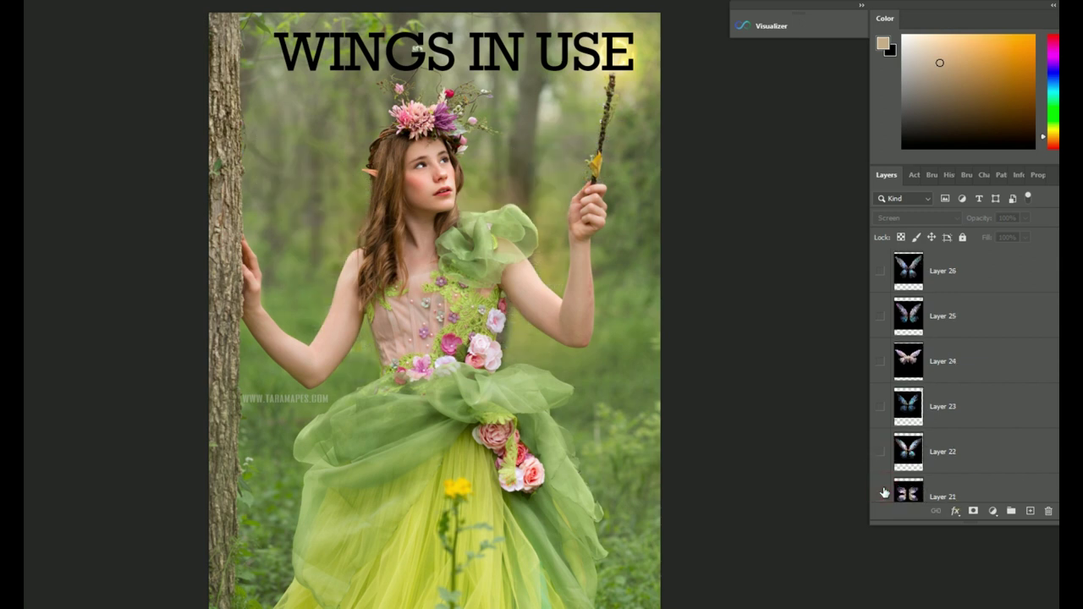
left_click(880, 452)
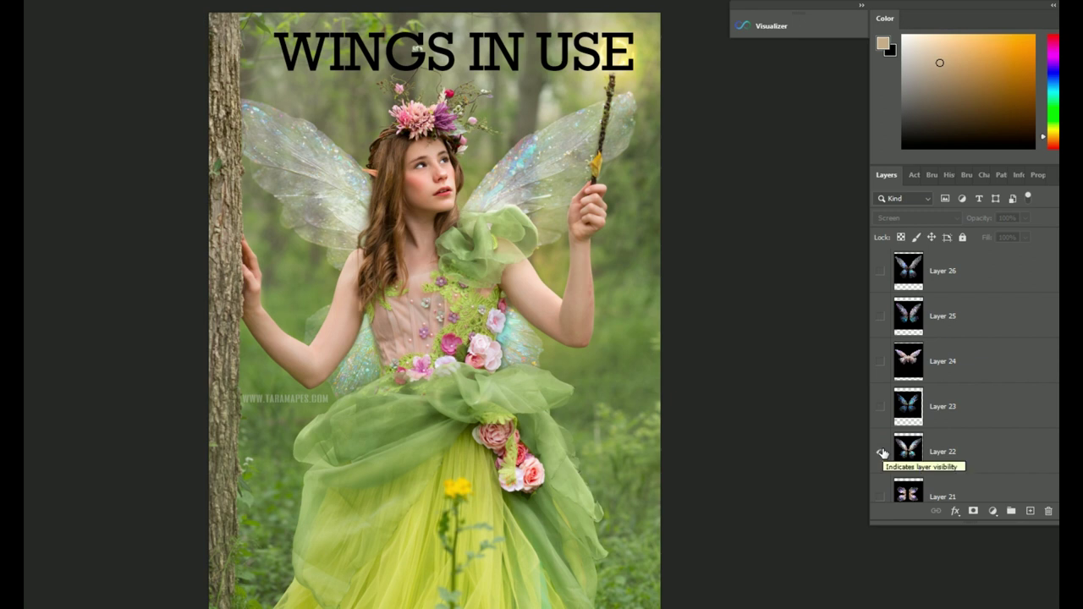
left_click(881, 452)
left_click(881, 407)
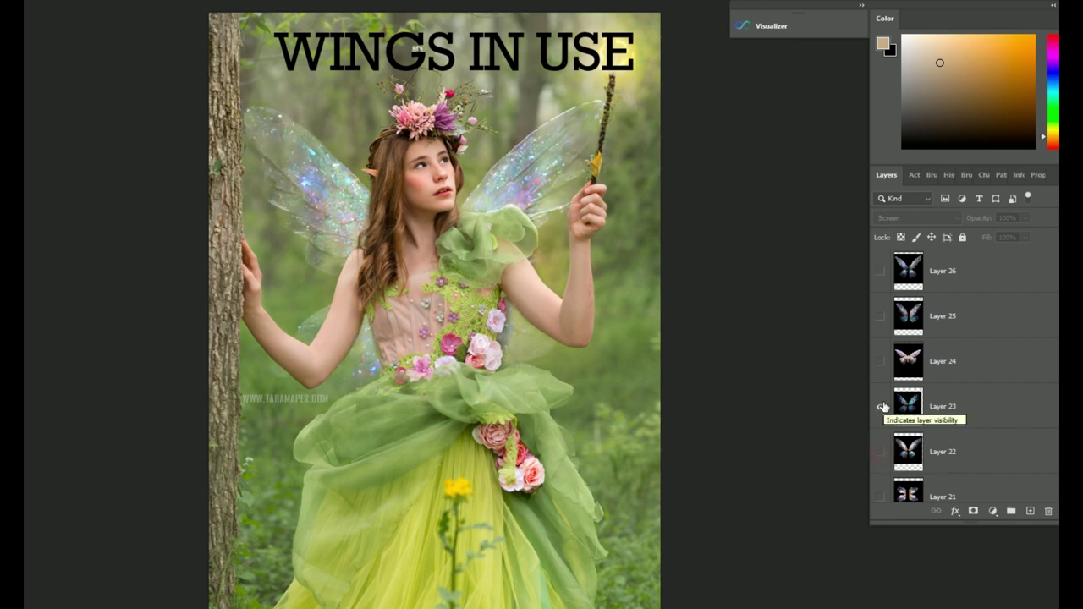
left_click(881, 406)
- Preview the wings on Layers 21, 20, 19 and 18 in turn, hiding each after viewing
scroll(882, 408, "down", 2)
left_click(881, 408)
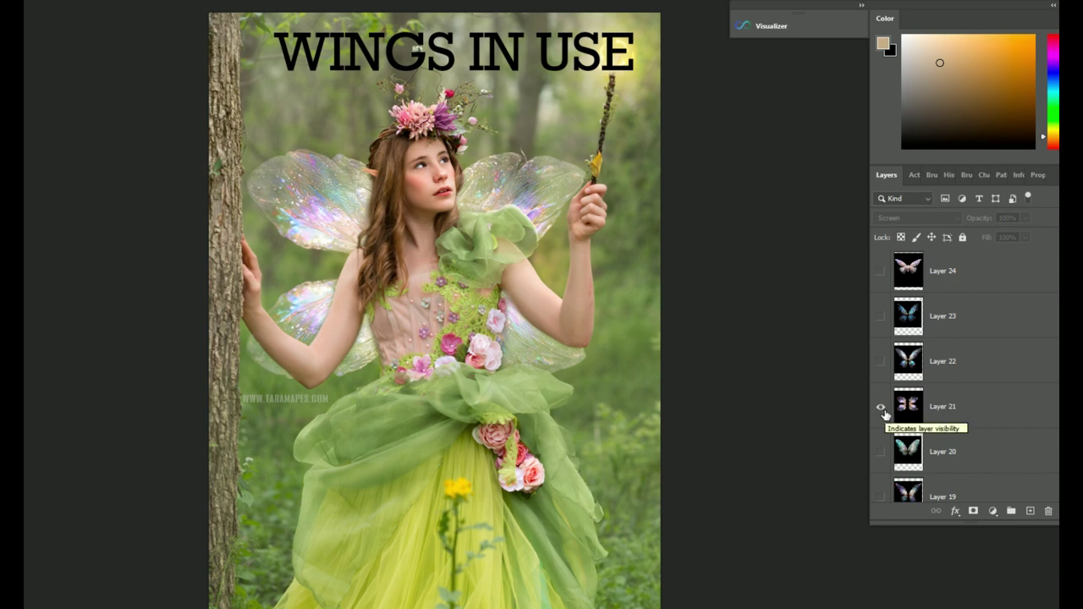
left_click(881, 407)
left_click(881, 453)
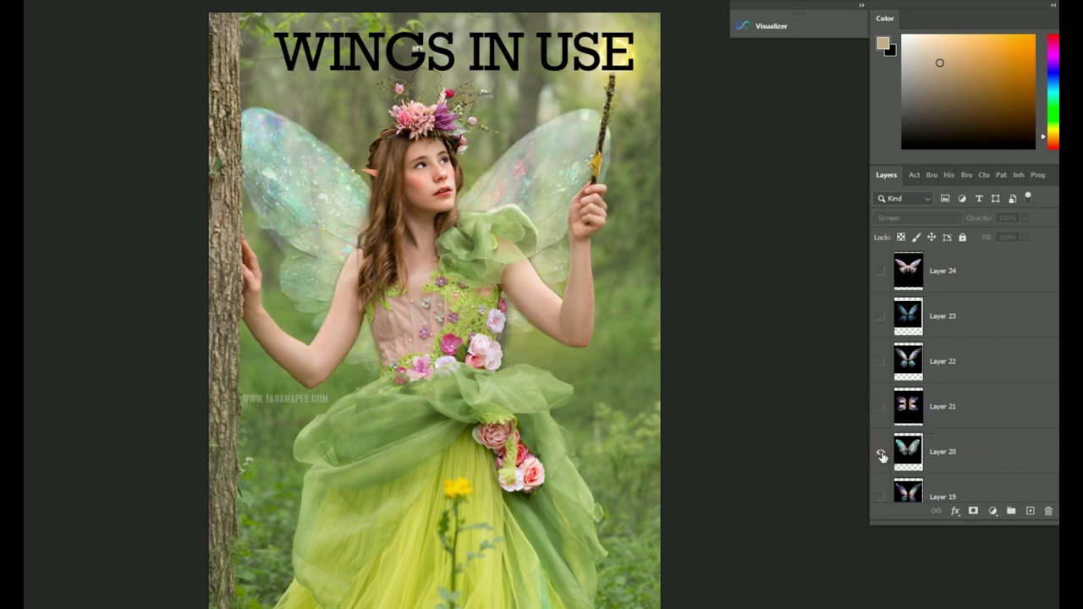
left_click(881, 453)
left_click(881, 495)
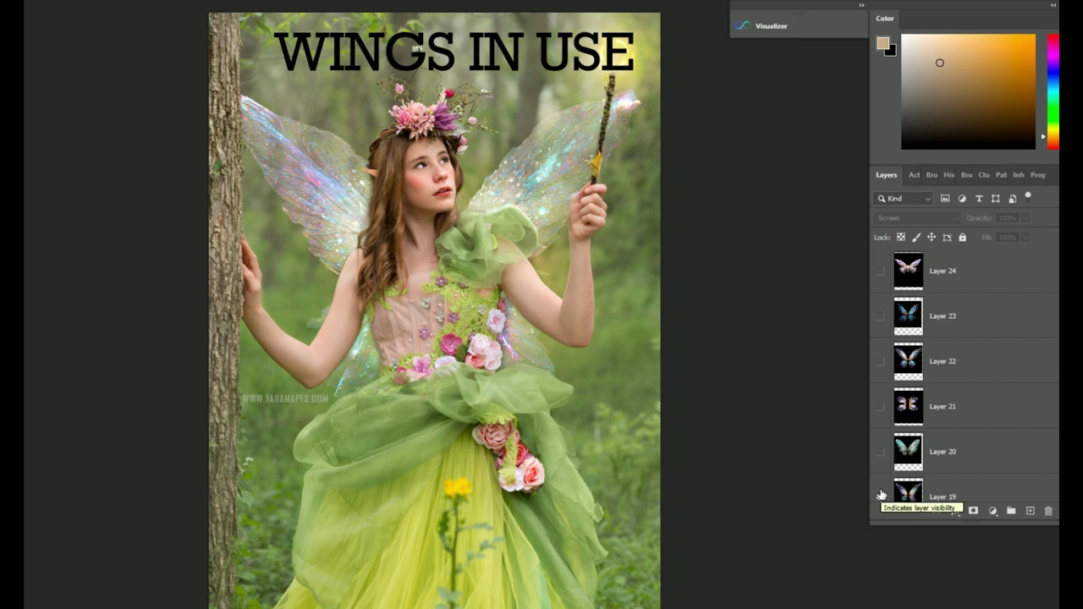
left_click(881, 495)
scroll(881, 495, "down", 1)
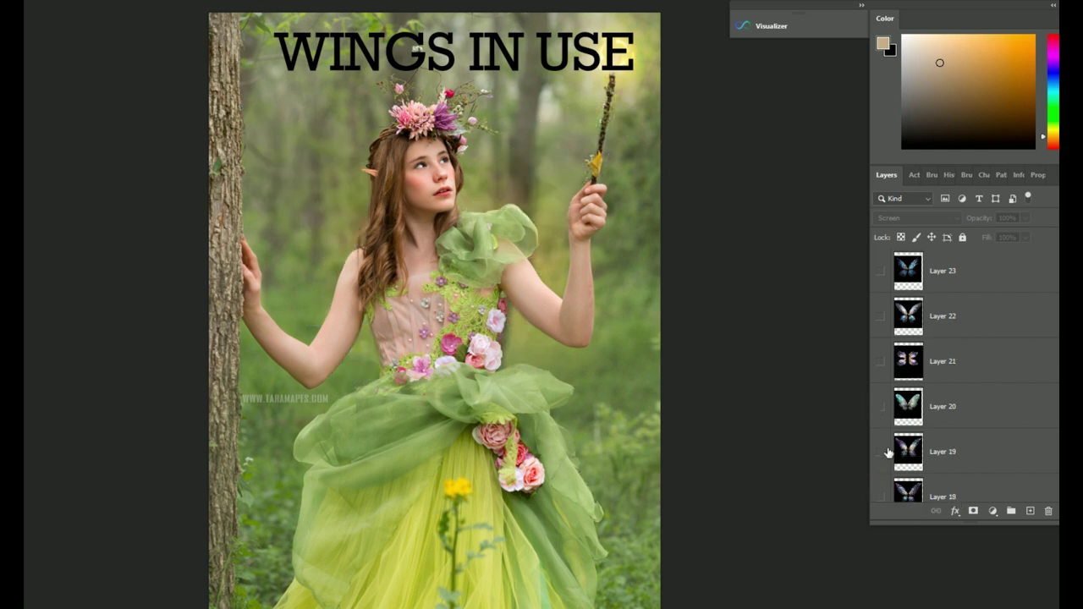
left_click(881, 497)
left_click(881, 497)
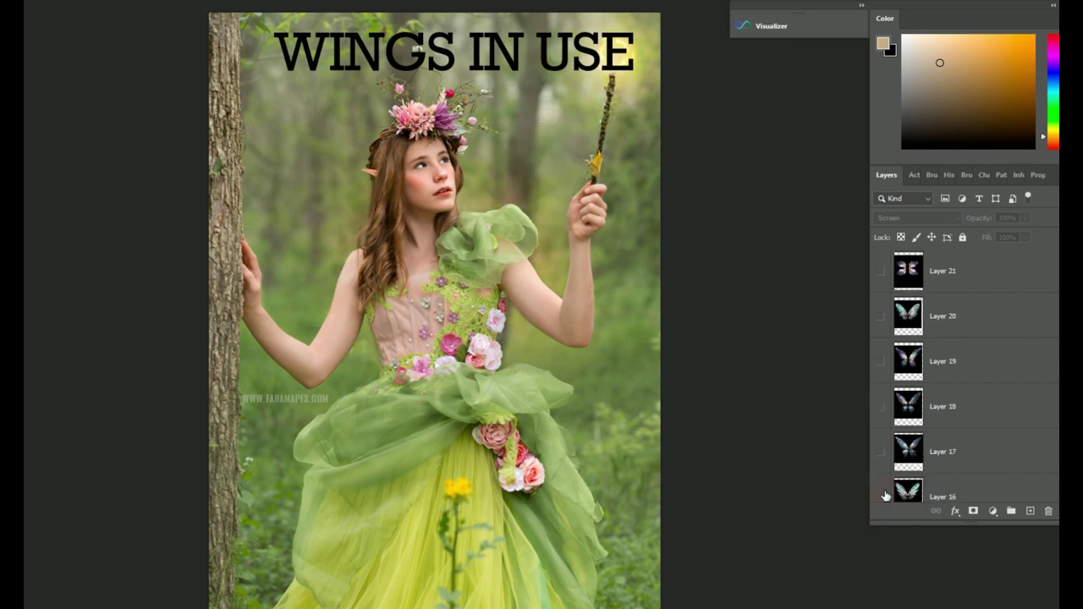
- Preview the wings on Layers 13, 14 and 15 at the end of the wing stack, hiding each after viewing
scroll(883, 493, "down", 6)
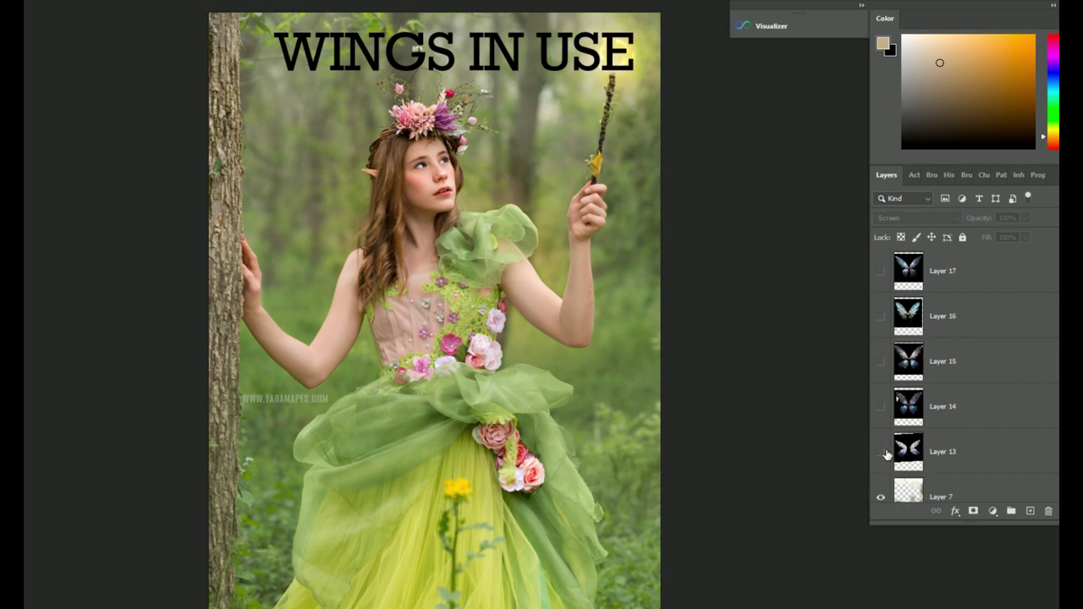
left_click(881, 452)
scroll(884, 454, "up", 1)
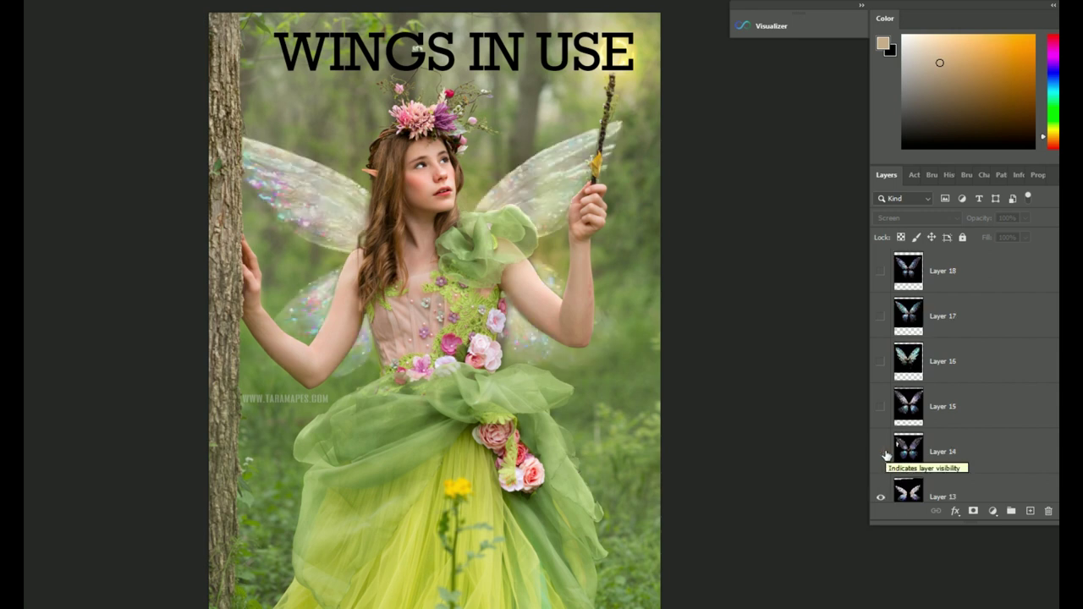
left_click(881, 452)
left_click(882, 492)
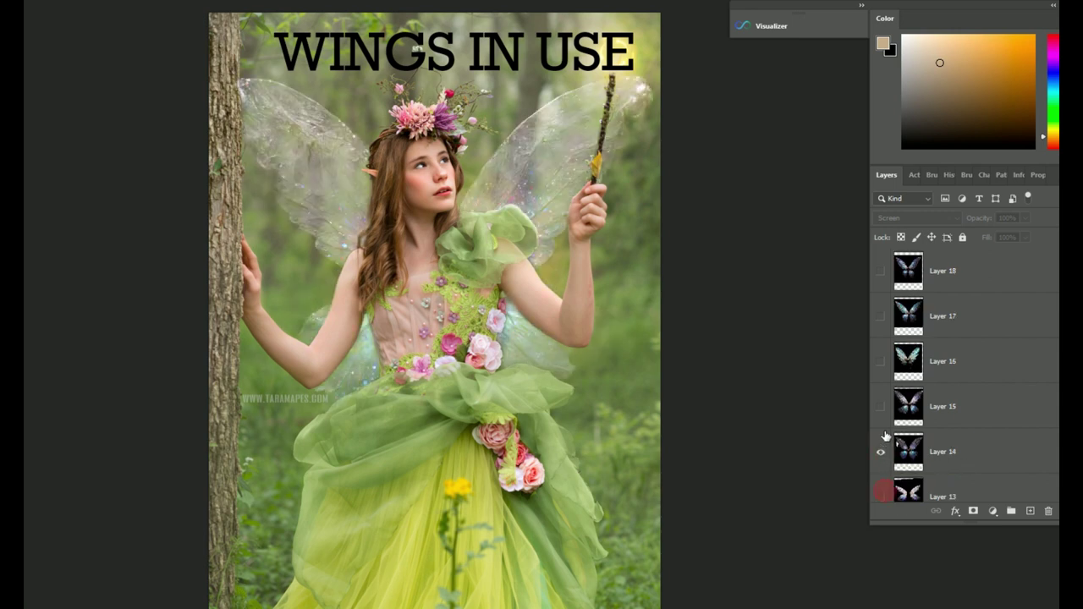
left_click(880, 452)
left_click(882, 407)
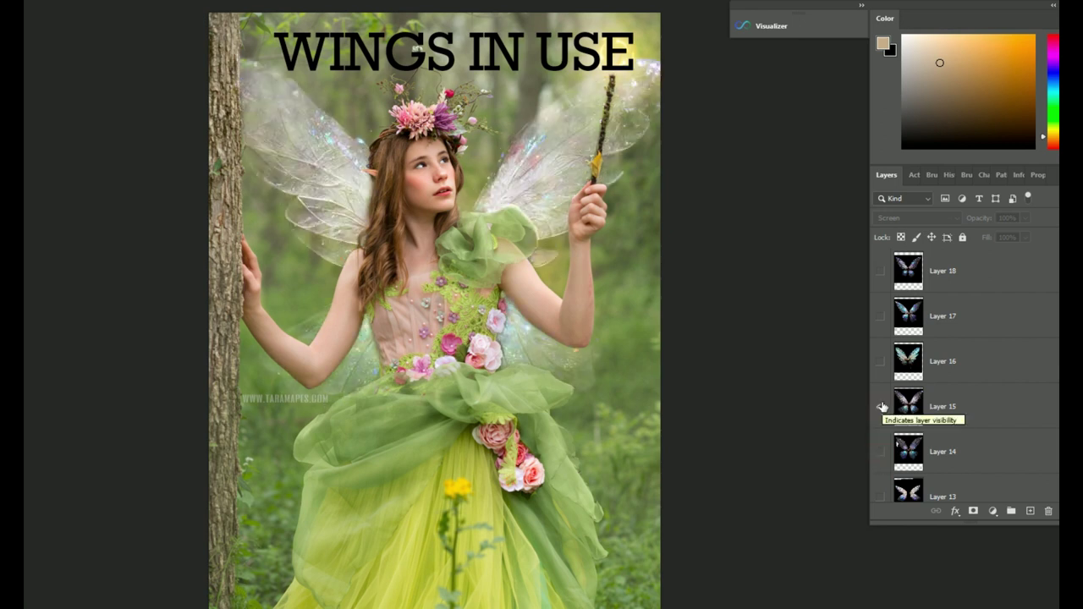
left_click(881, 407)
- Preview the wings on Layers 16 and 17 in turn, hiding each after viewing
left_click(882, 362)
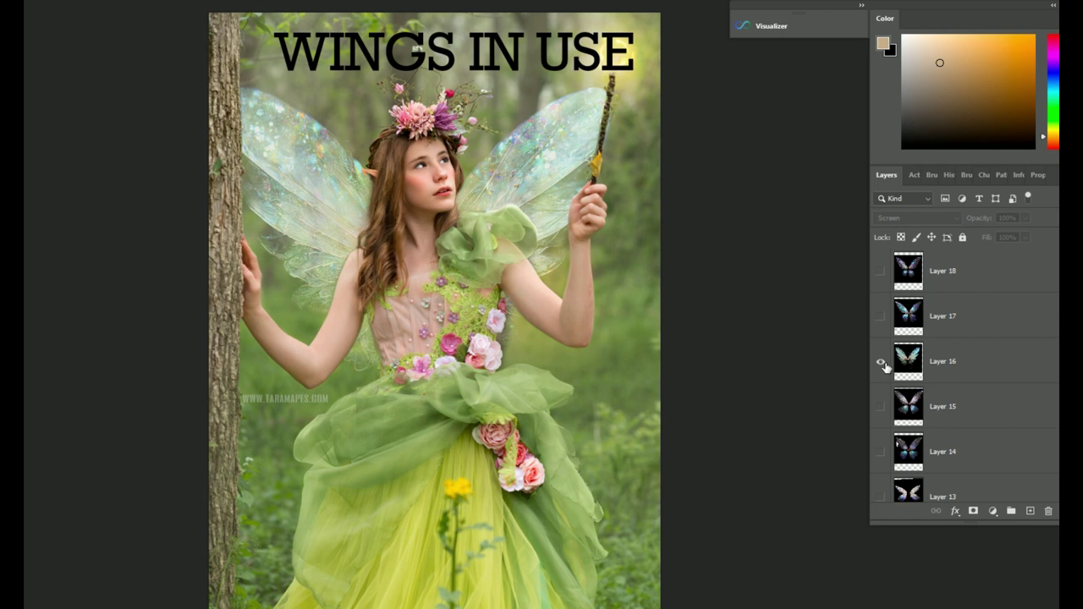
left_click(882, 362)
left_click(881, 318)
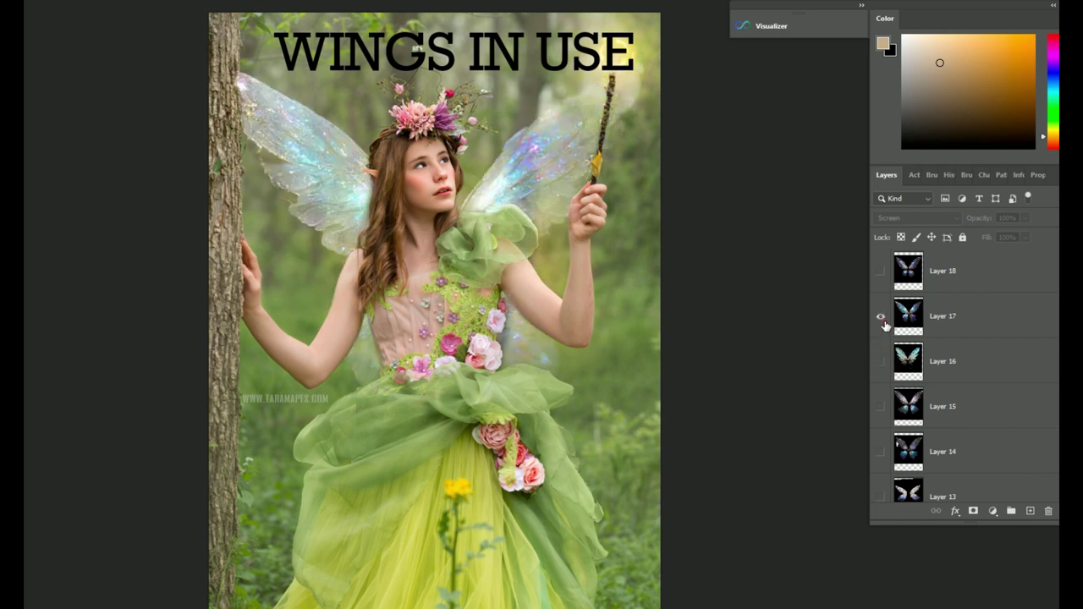
left_click(880, 318)
left_click(880, 326)
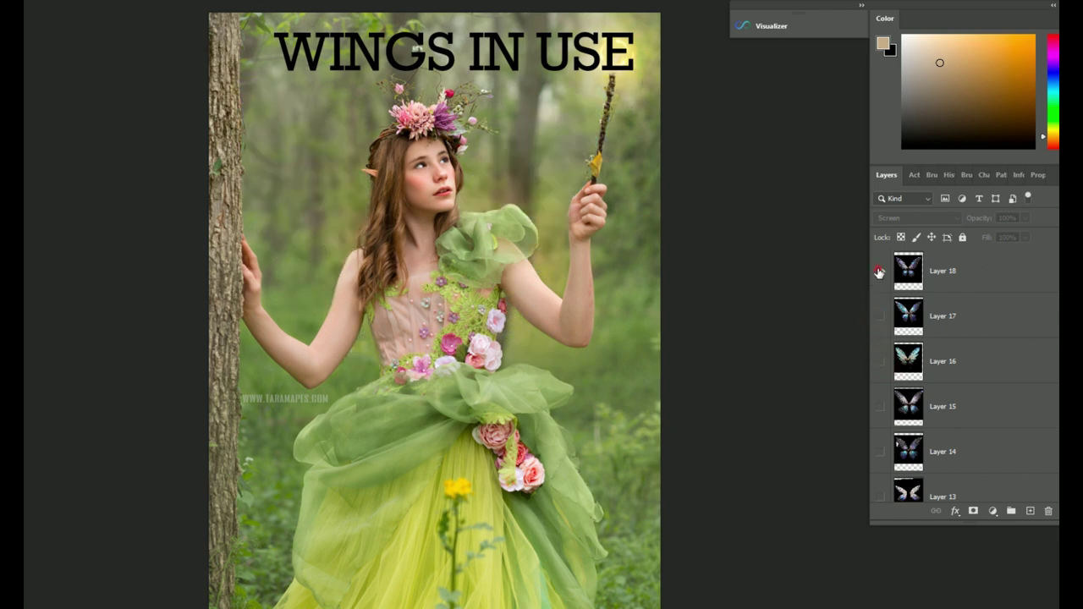
- Preview the wings on Layer 18 and on Layer 19 again, leaving both layers hidden
left_click(880, 270)
left_click(880, 270)
scroll(892, 347, "up", 1)
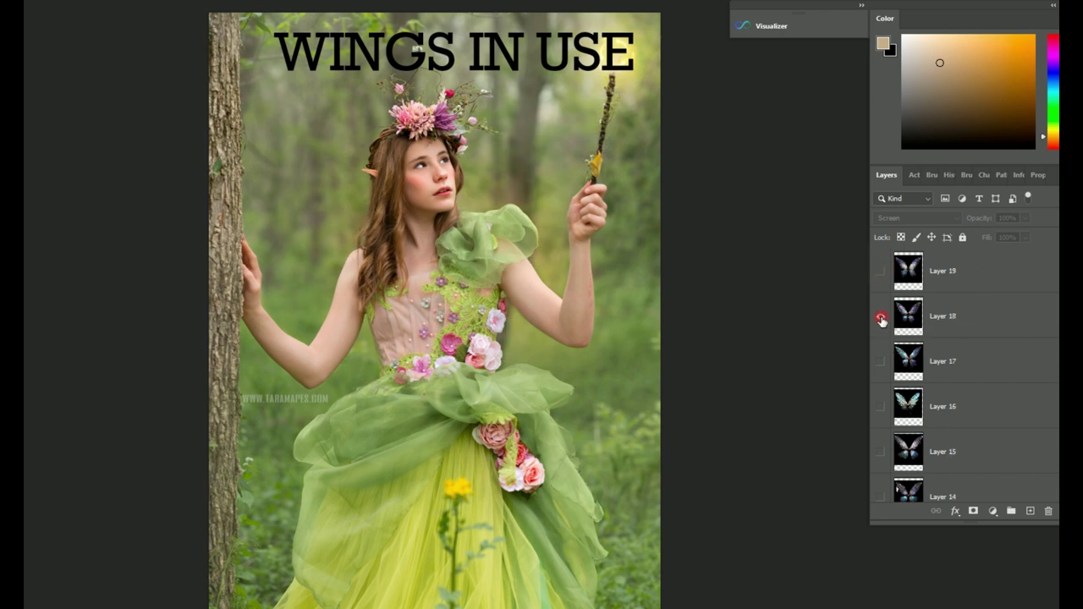
left_click(881, 316)
left_click(881, 318)
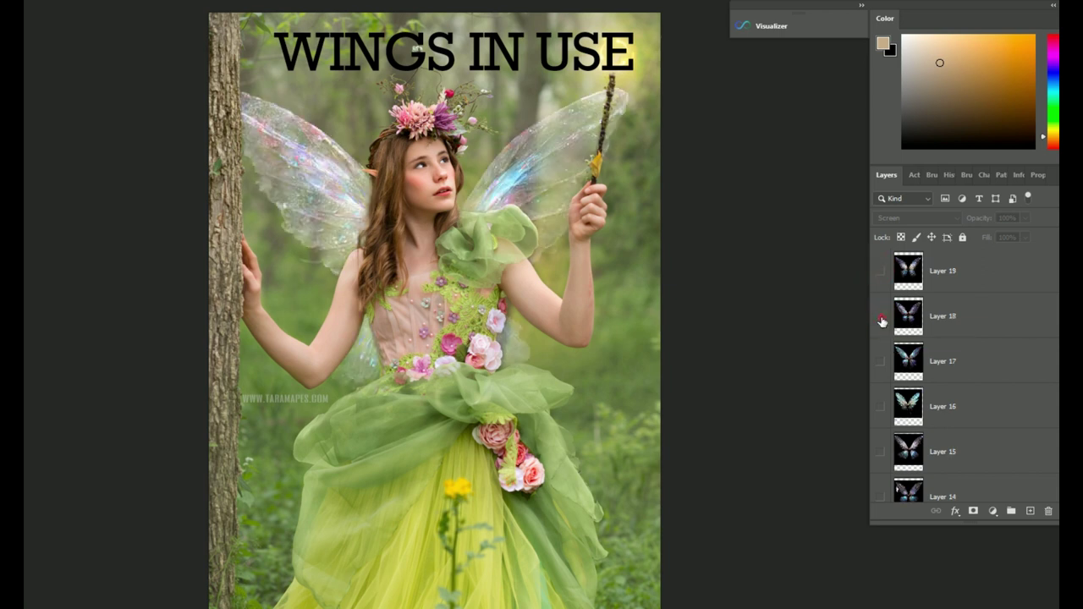
left_click(880, 272)
left_click(880, 271)
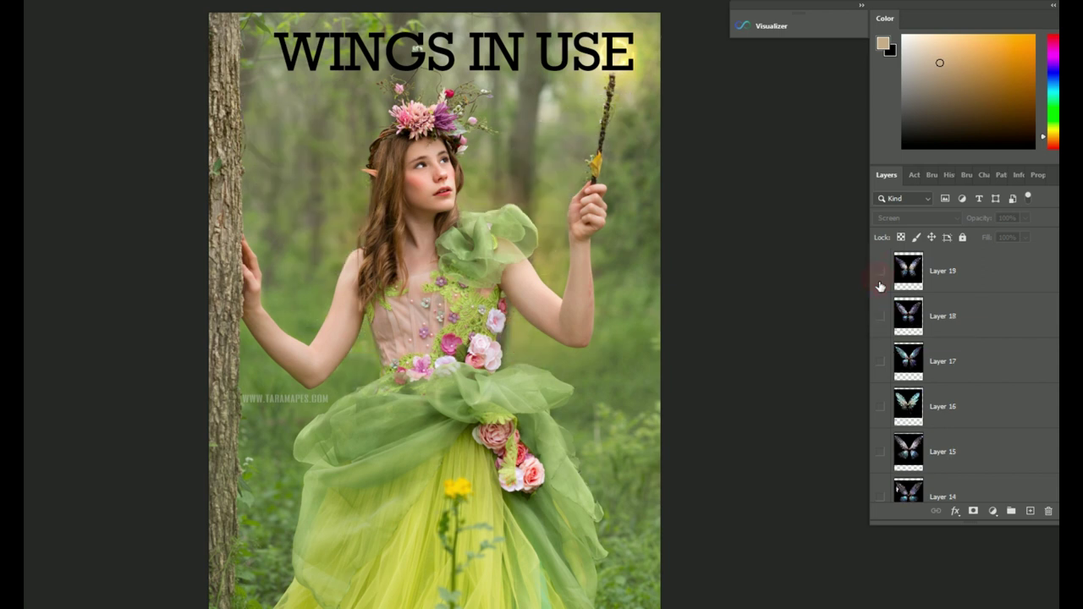
- Preview the wings on Layer 21, briefly showing Layer 22 together with them, and leave both layers hidden
scroll(880, 283, "up", 2)
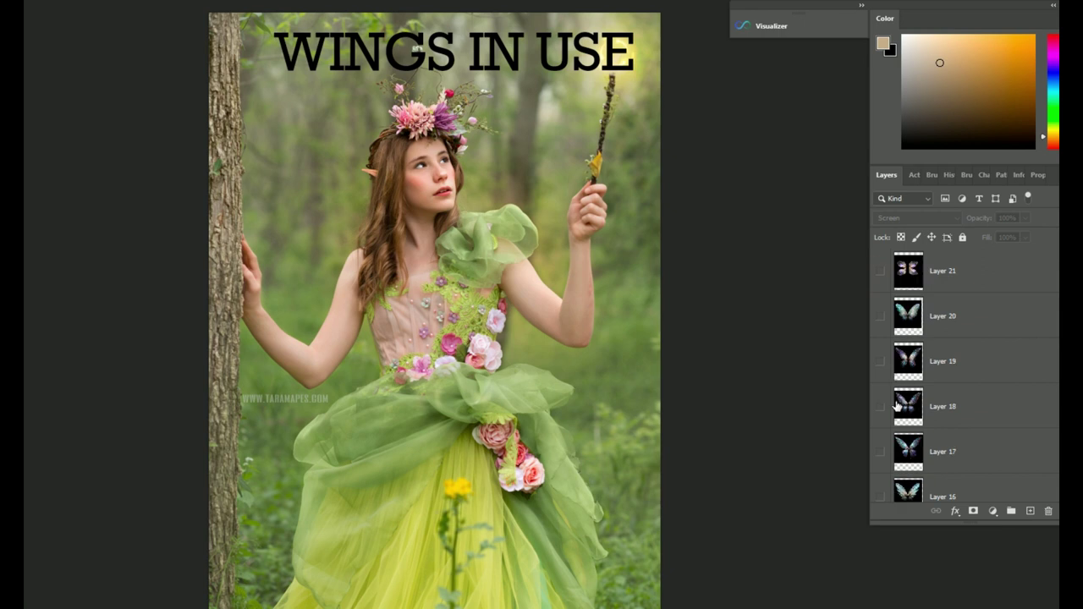
scroll(897, 404, "up", 1)
left_click(881, 316)
left_click(881, 318)
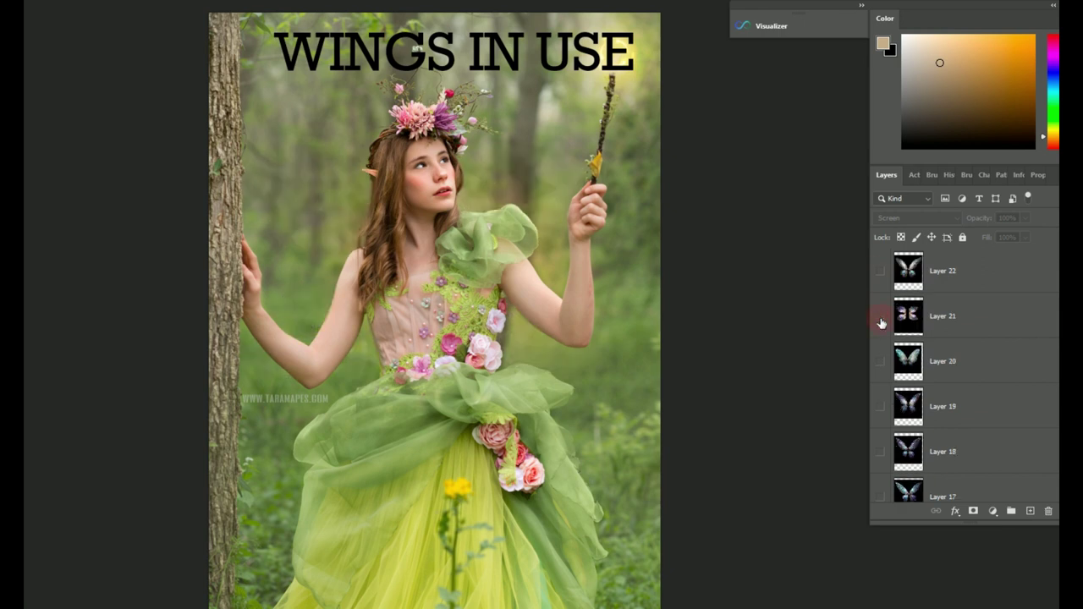
left_click(880, 317)
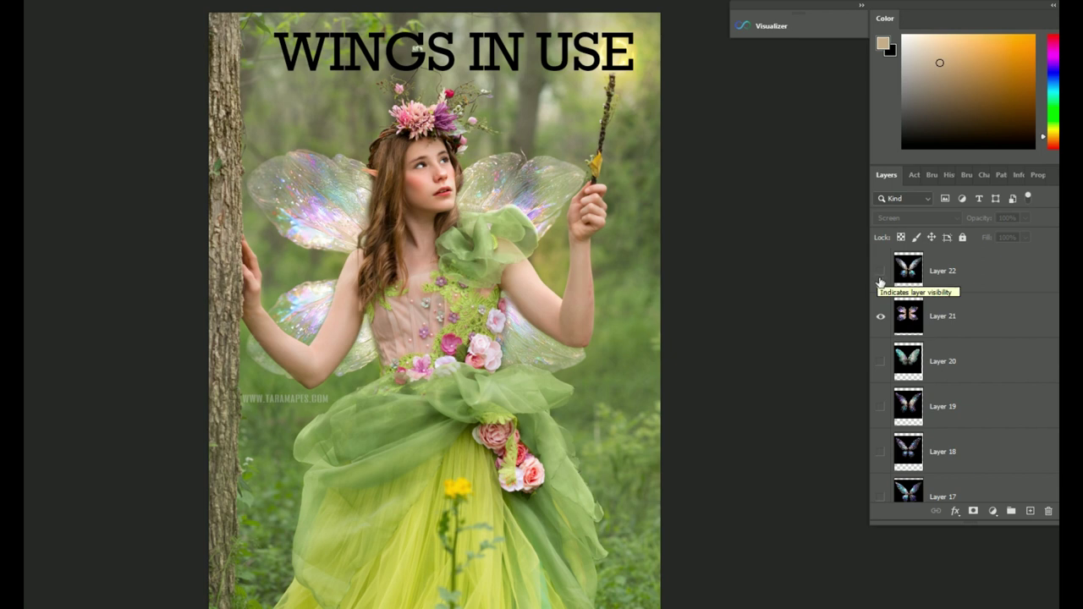
left_click(880, 272)
left_click(880, 272)
left_click(882, 320)
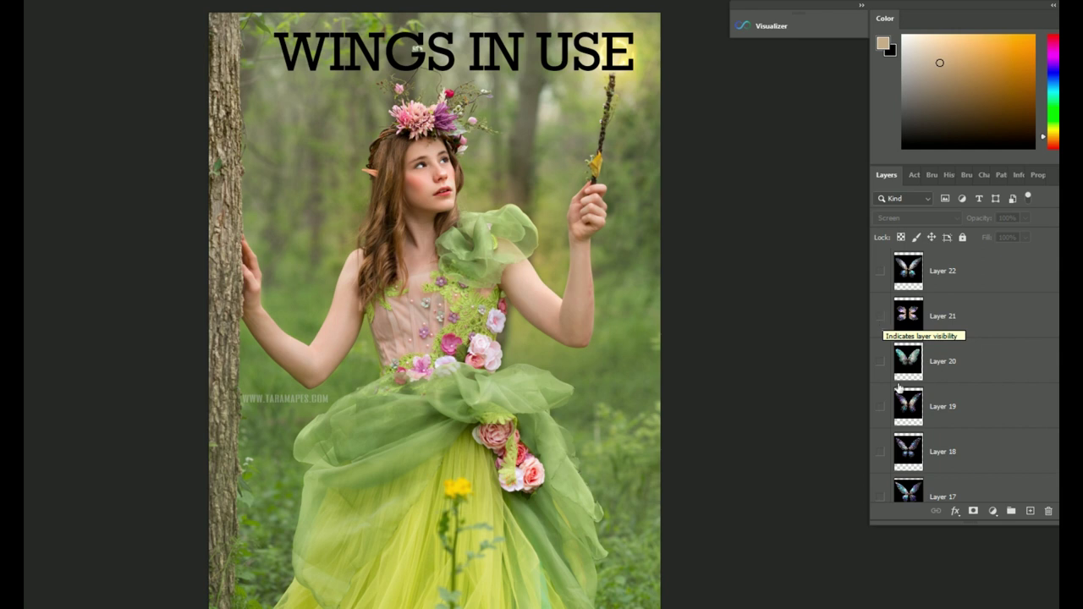
- Preview the wings on Layer 22 on their own and hide the layer after viewing
scroll(883, 326, "up", 1)
left_click(880, 316)
left_click(880, 316)
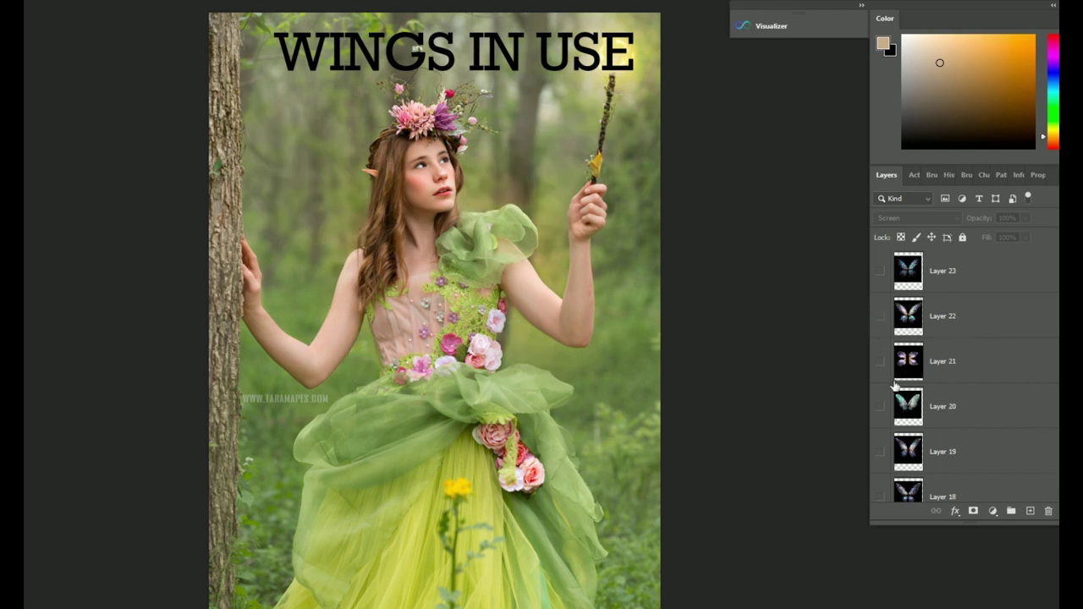
- Compare the portrait with and without the Layer 16 wings by toggling that layer's visibility several times, leaving it hidden
scroll(885, 407, "down", 4)
scroll(885, 406, "down", 2)
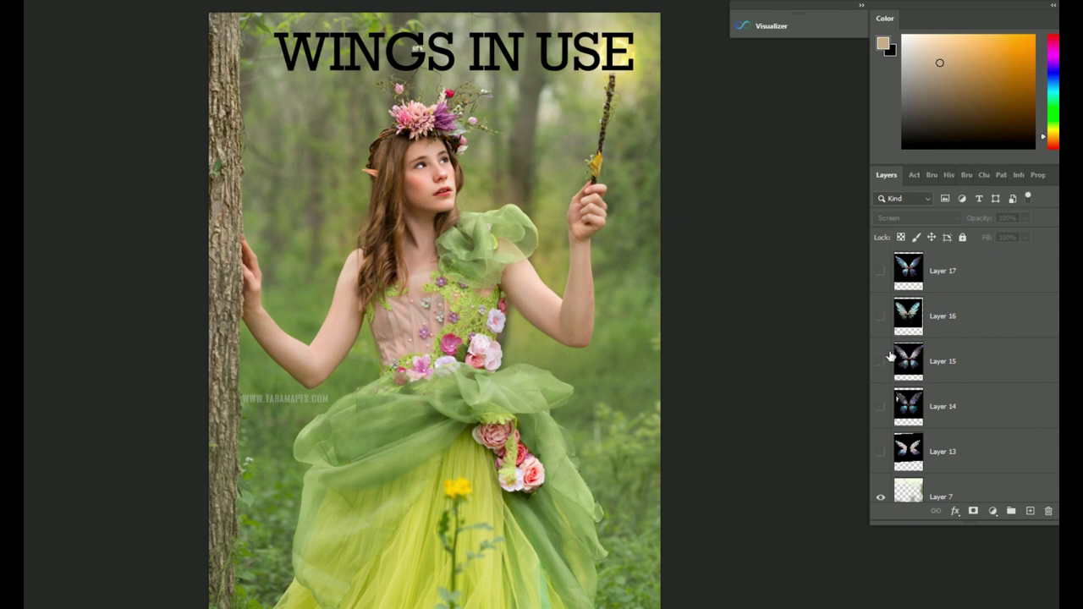
left_click(881, 317)
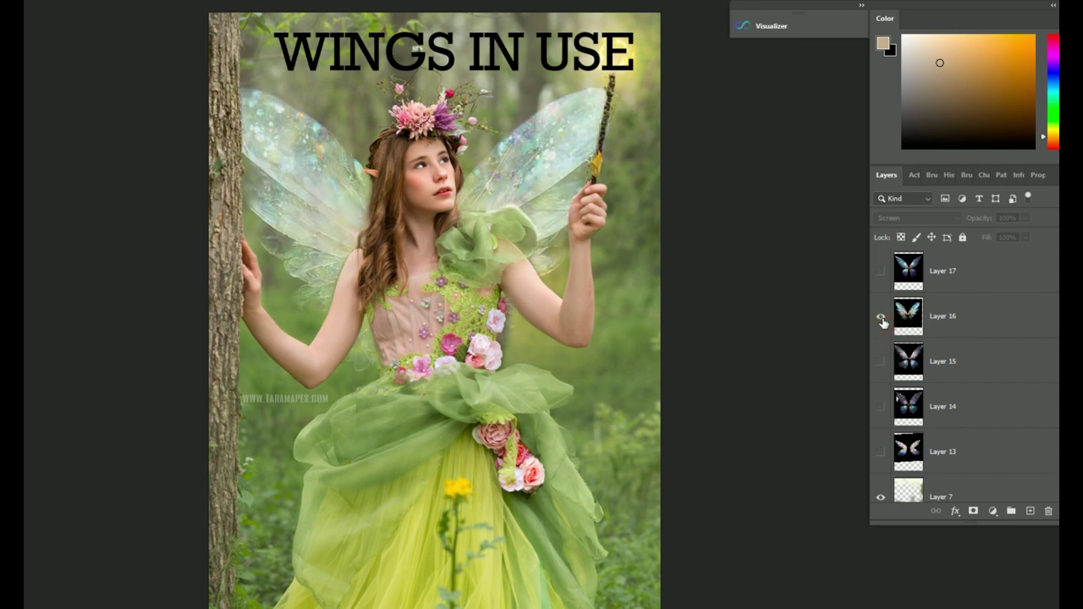
left_click(882, 318)
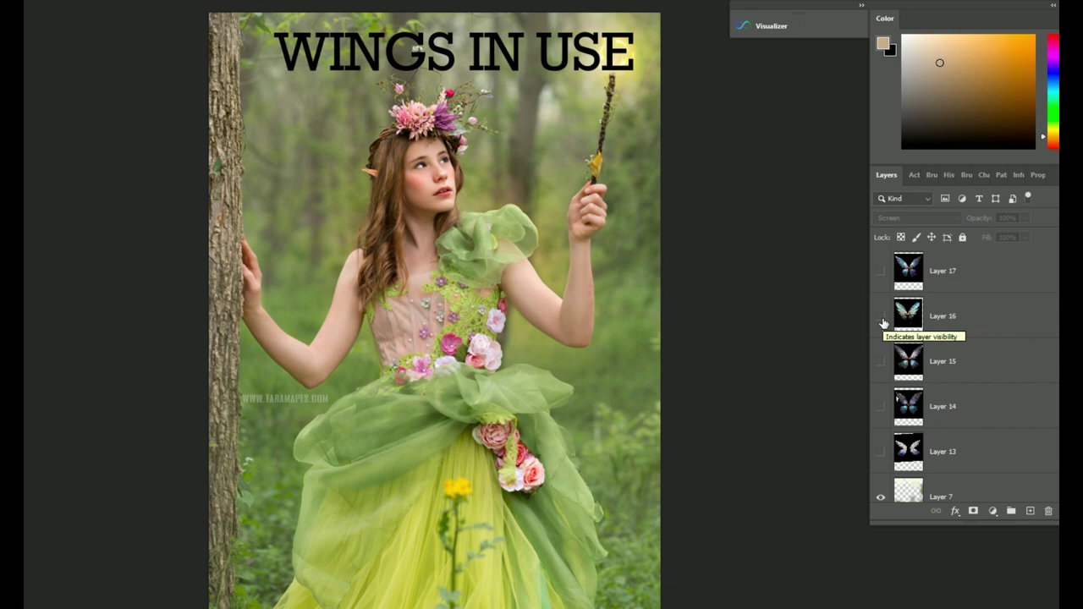
left_click(880, 317)
left_click(881, 318)
left_click(881, 317)
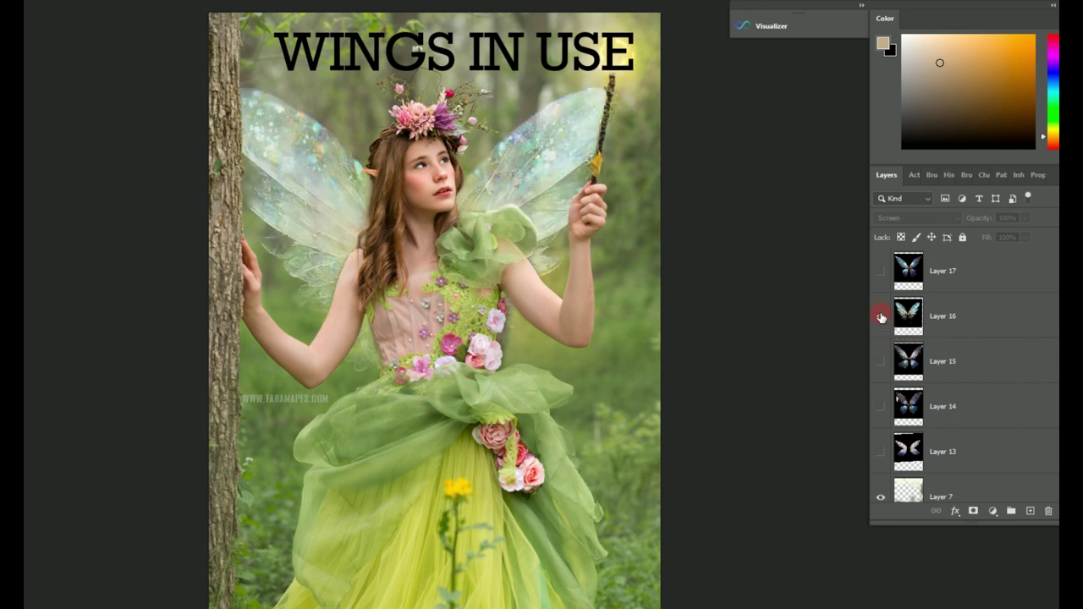
left_click(881, 317)
- Preview the wings on Layer 15 and on Layer 16 in turn, hiding each after viewing
left_click(882, 362)
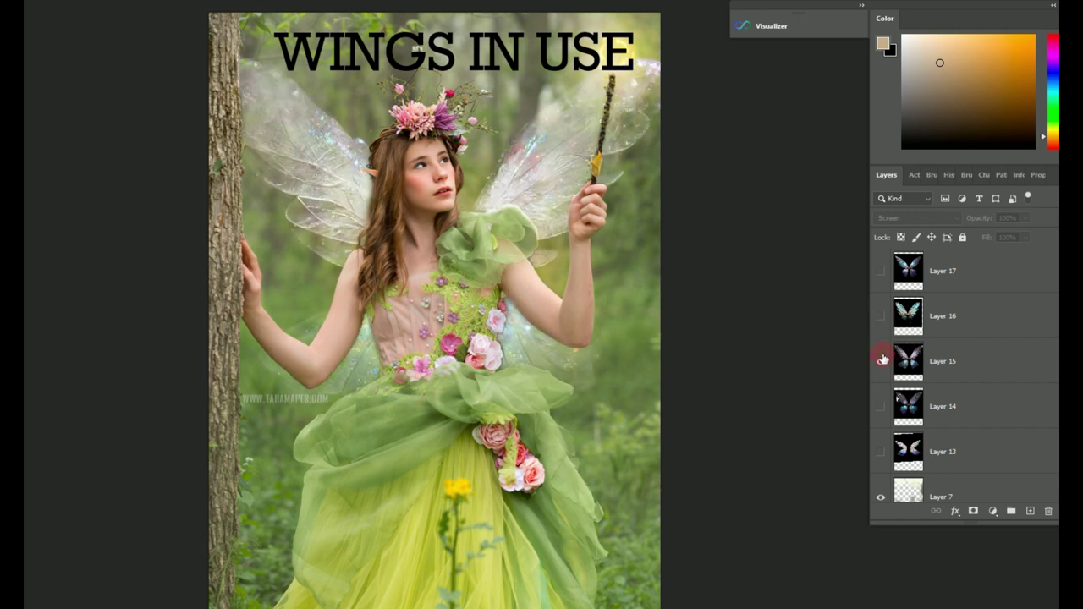
left_click(882, 361)
left_click(881, 317)
left_click(881, 317)
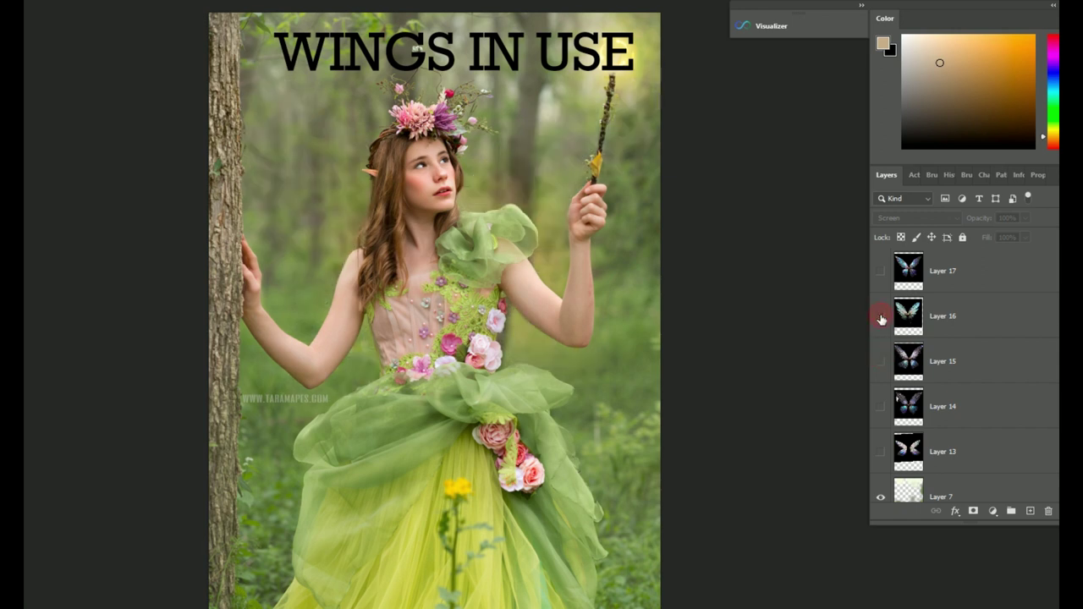
- Compare the Layer 16 wings with those on Layer 15, leaving Layer 15 shown and Layer 16 hidden
left_click(880, 317)
left_click(880, 317)
left_click(880, 317)
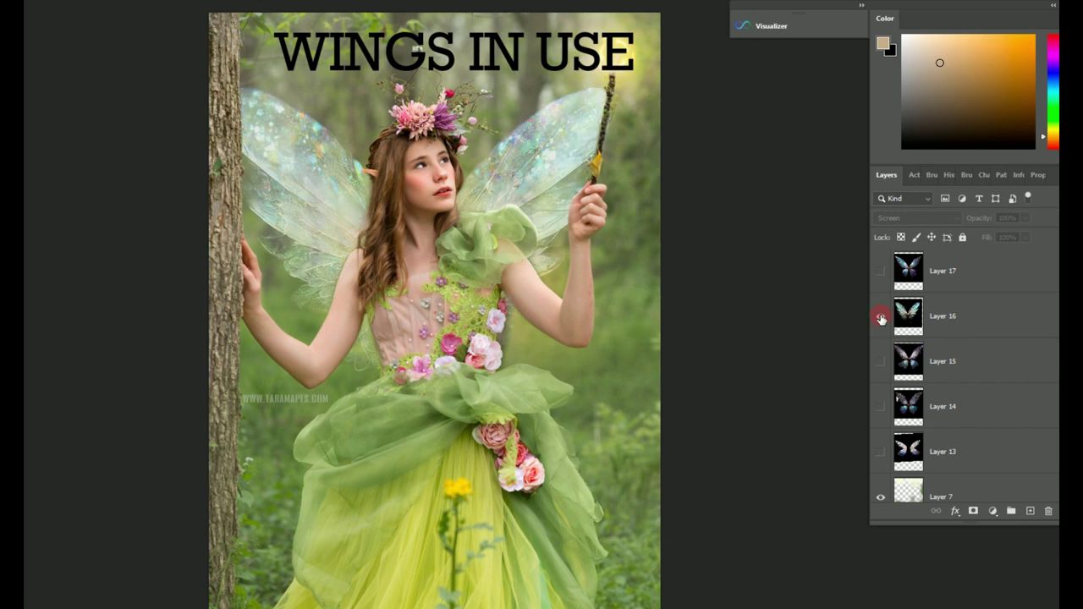
left_click(881, 361)
left_click(881, 317)
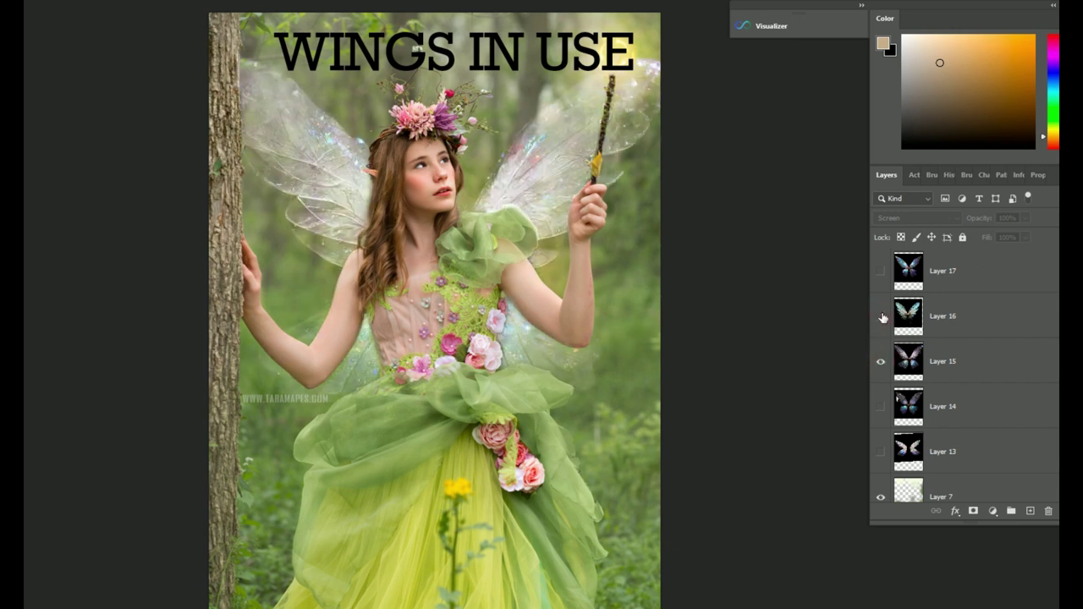